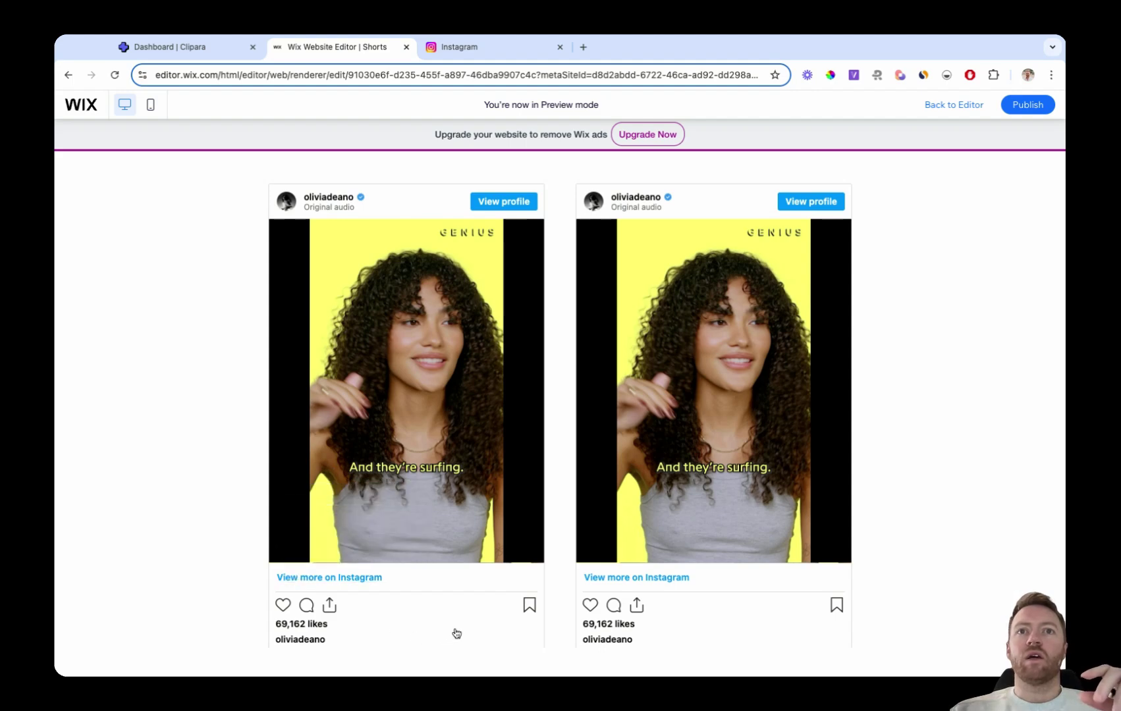
scroll(561, 599, "down", 1)
scroll(562, 598, "down", 5)
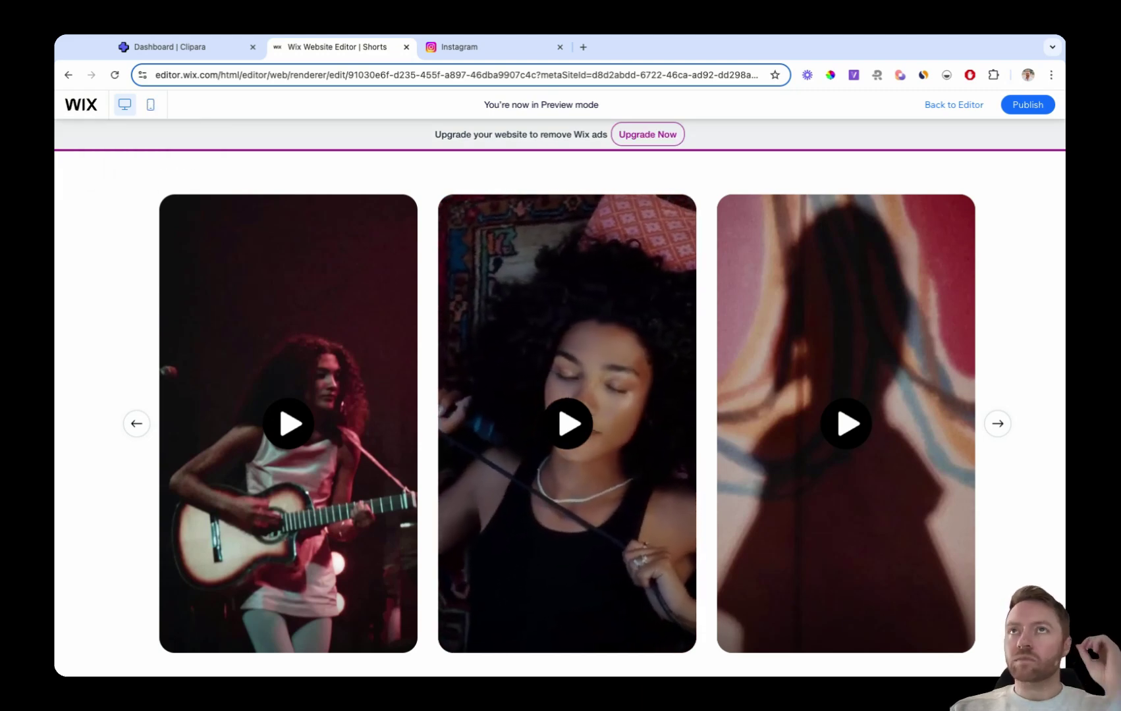
Switch the preview to the phone layout and swipe the video carousel to the next clip.
left_click(150, 106)
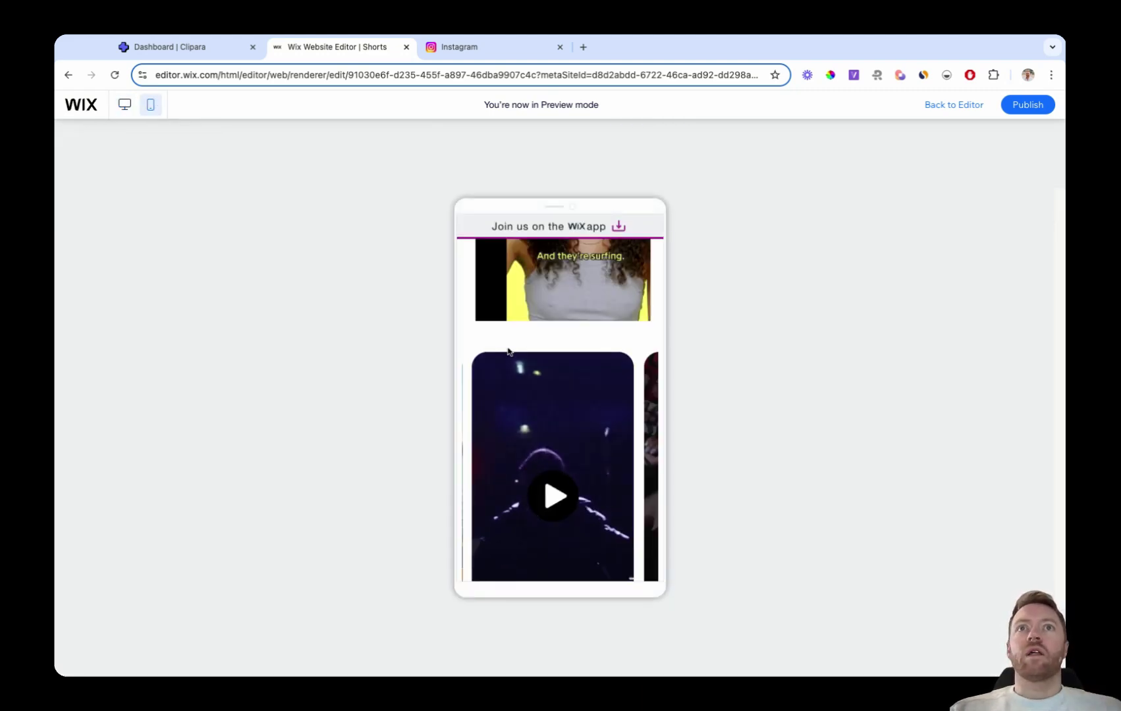
scroll(537, 379, "down", 2)
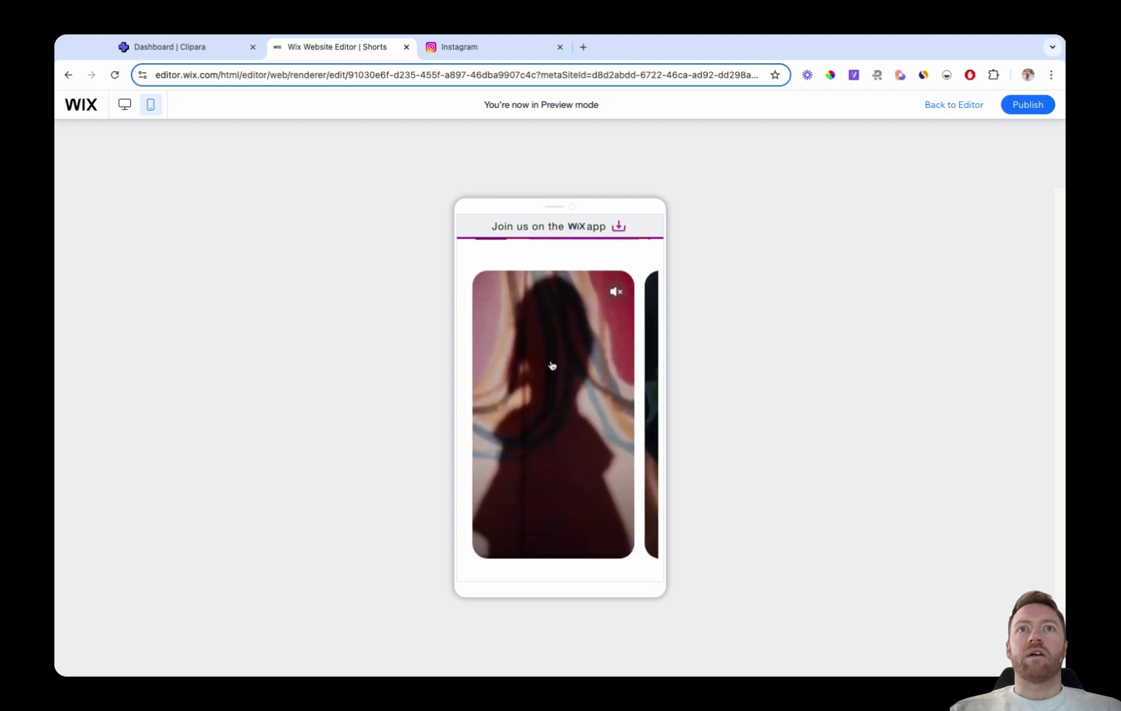
left_click_drag(612, 370, 488, 364)
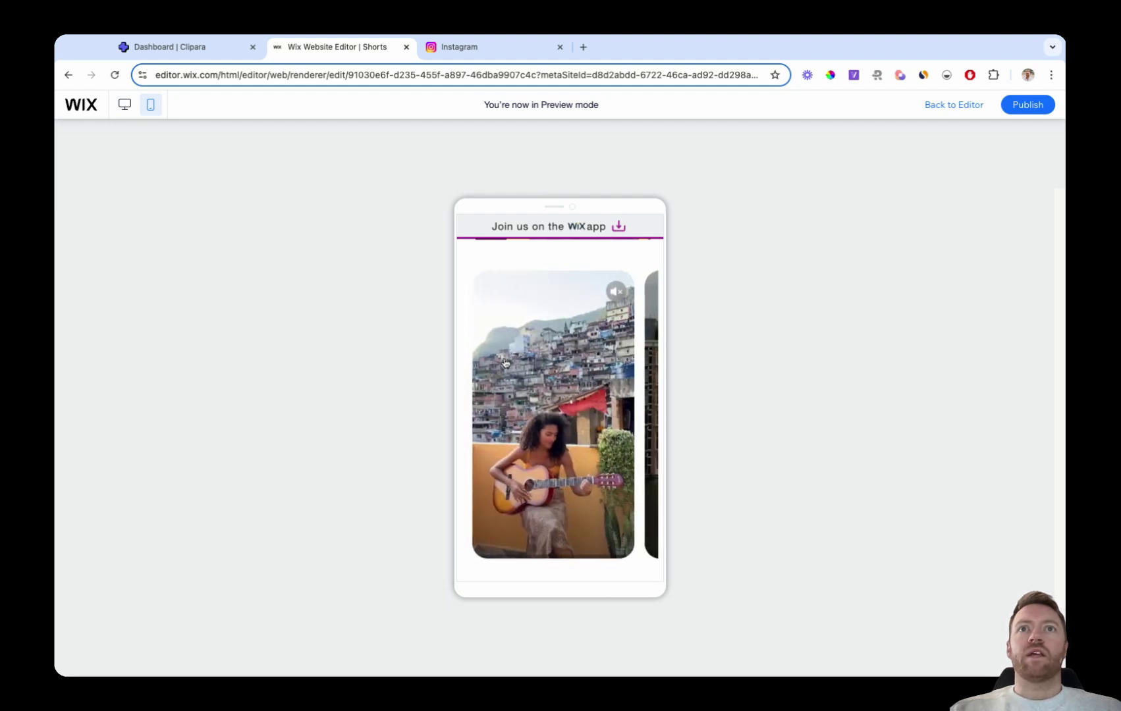
scroll(561, 317, "up", 2)
scroll(561, 318, "up", 2)
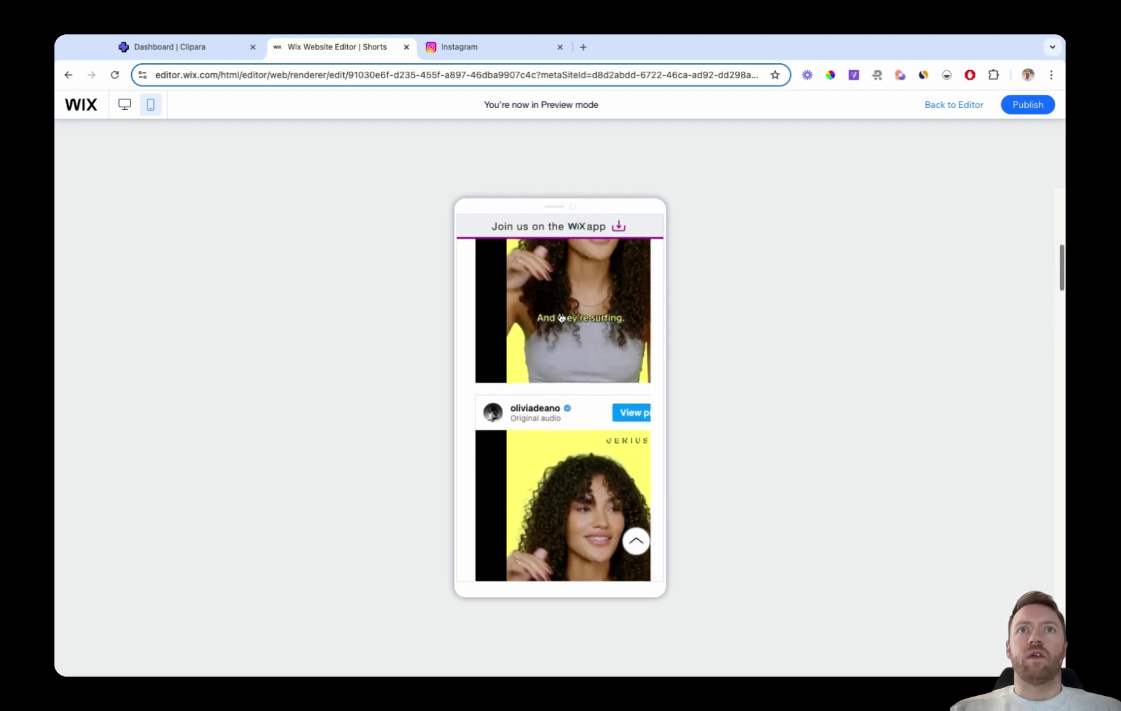
scroll(560, 318, "down", 1)
scroll(562, 410, "down", 3)
scroll(562, 410, "down", 3)
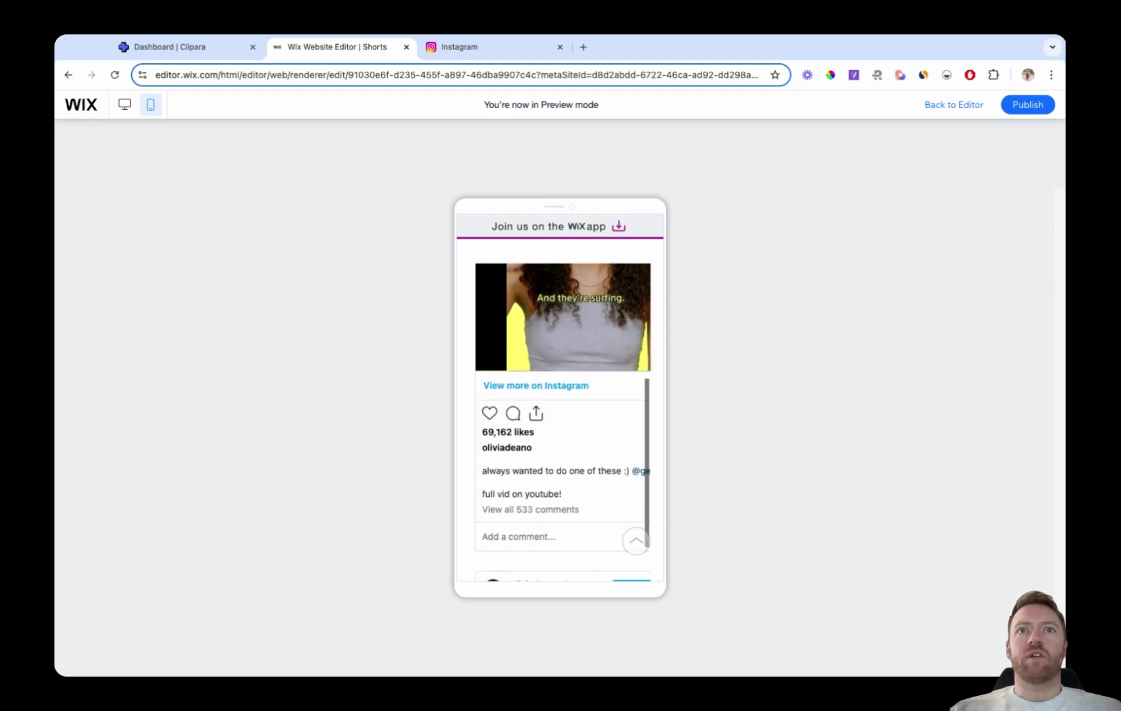
scroll(564, 411, "down", 3)
scroll(564, 410, "down", 3)
scroll(562, 410, "up", 5)
scroll(563, 409, "down", 2)
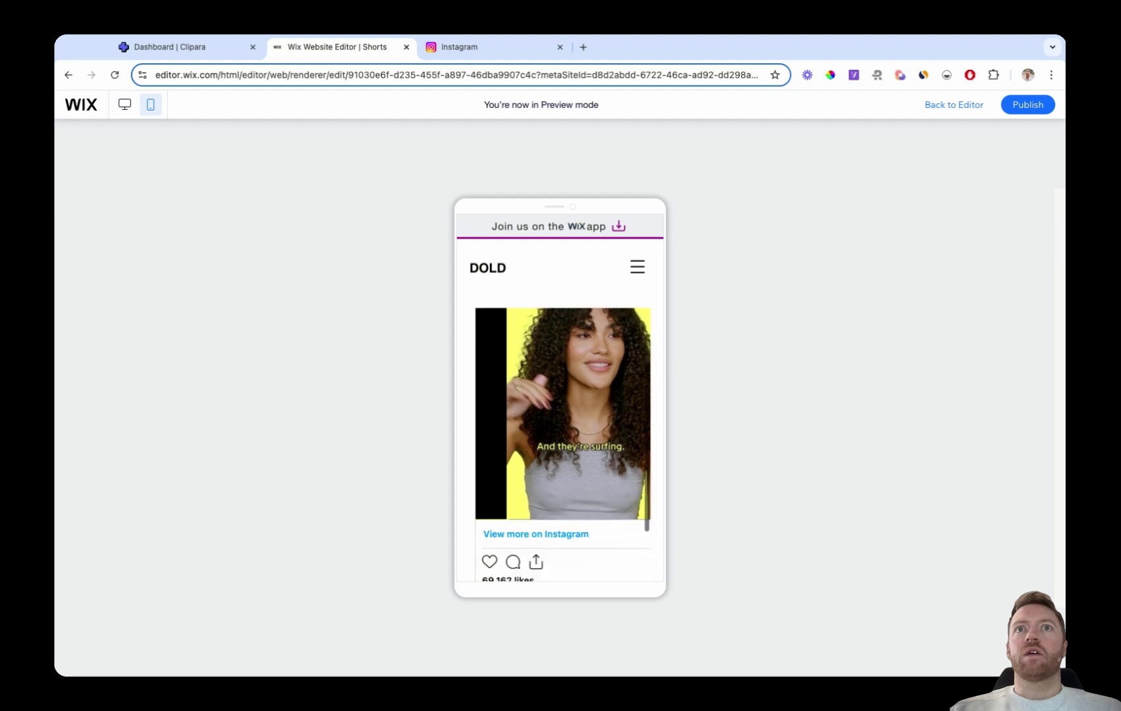
scroll(563, 410, "up", 2)
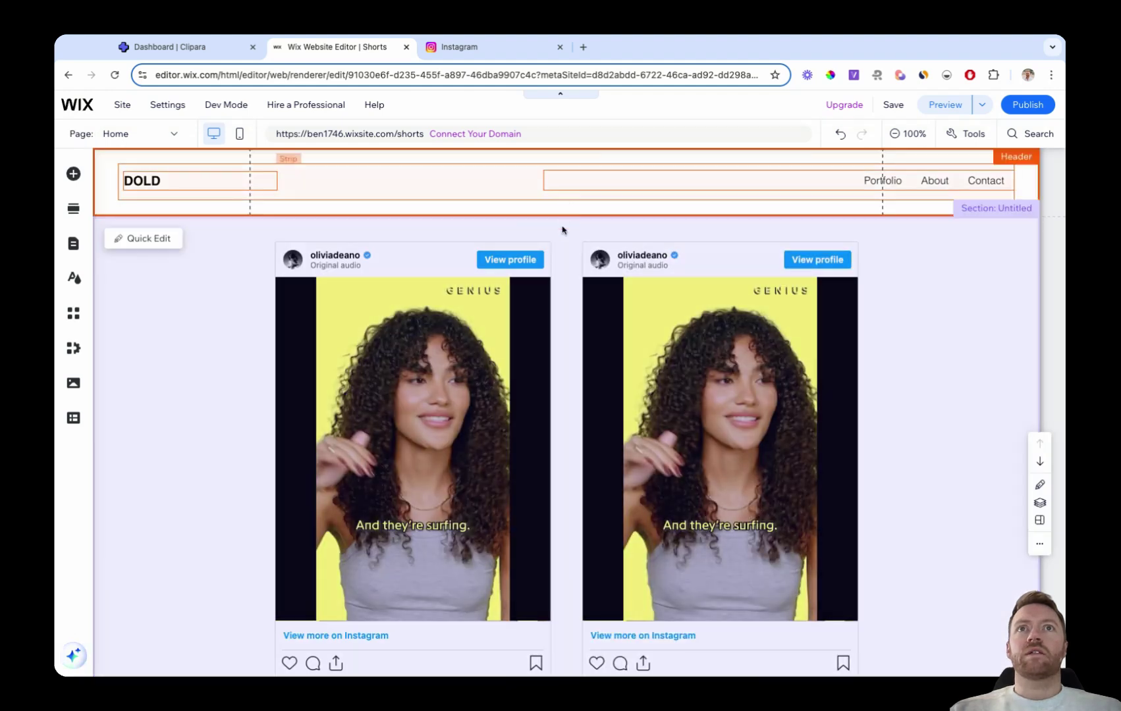
scroll(558, 230, "down", 3)
scroll(559, 230, "down", 2)
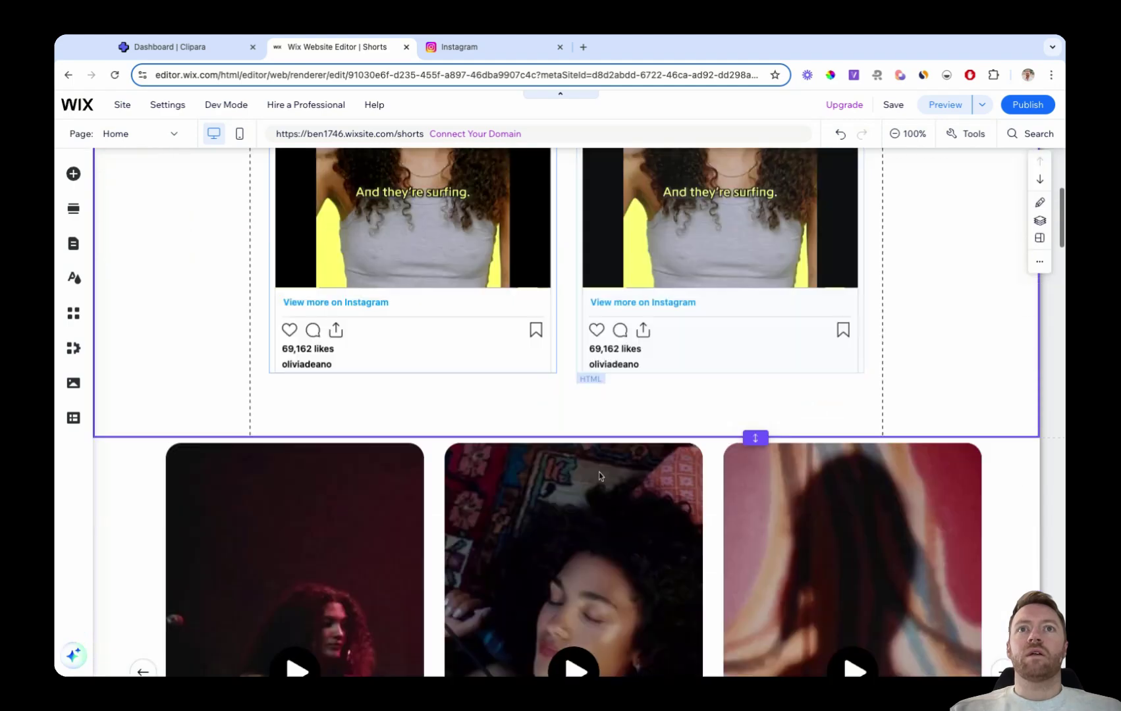
Add a new section below the reels containing an Embed HTML element.
left_click(565, 439)
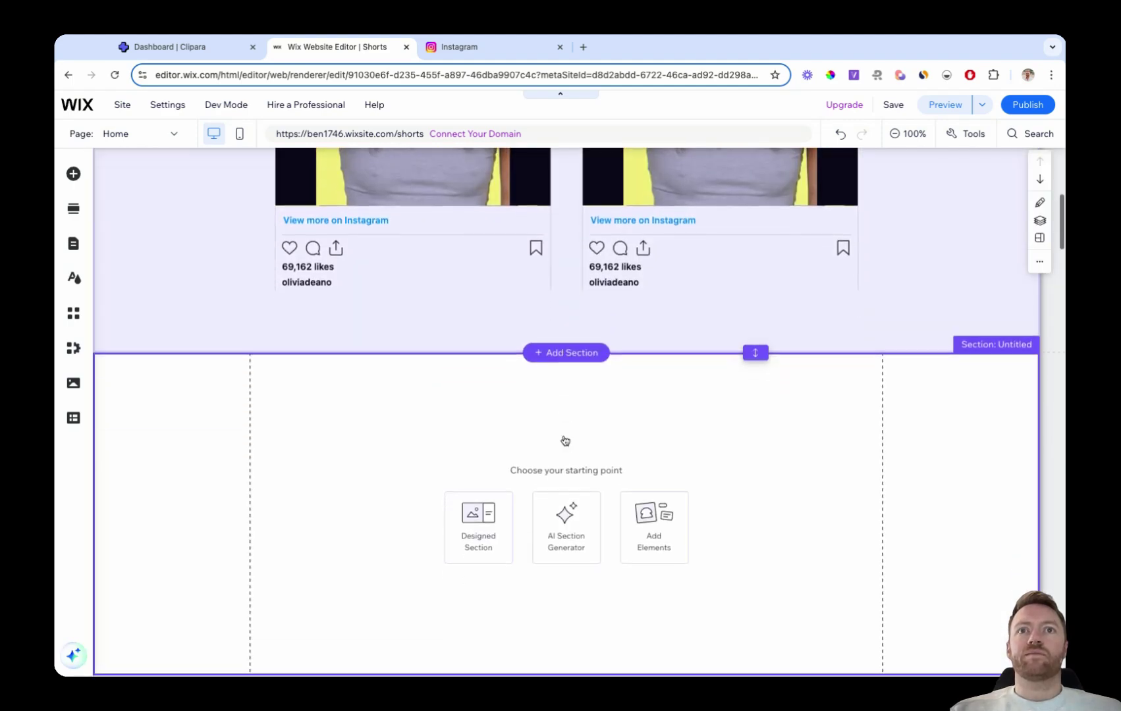
left_click(643, 449)
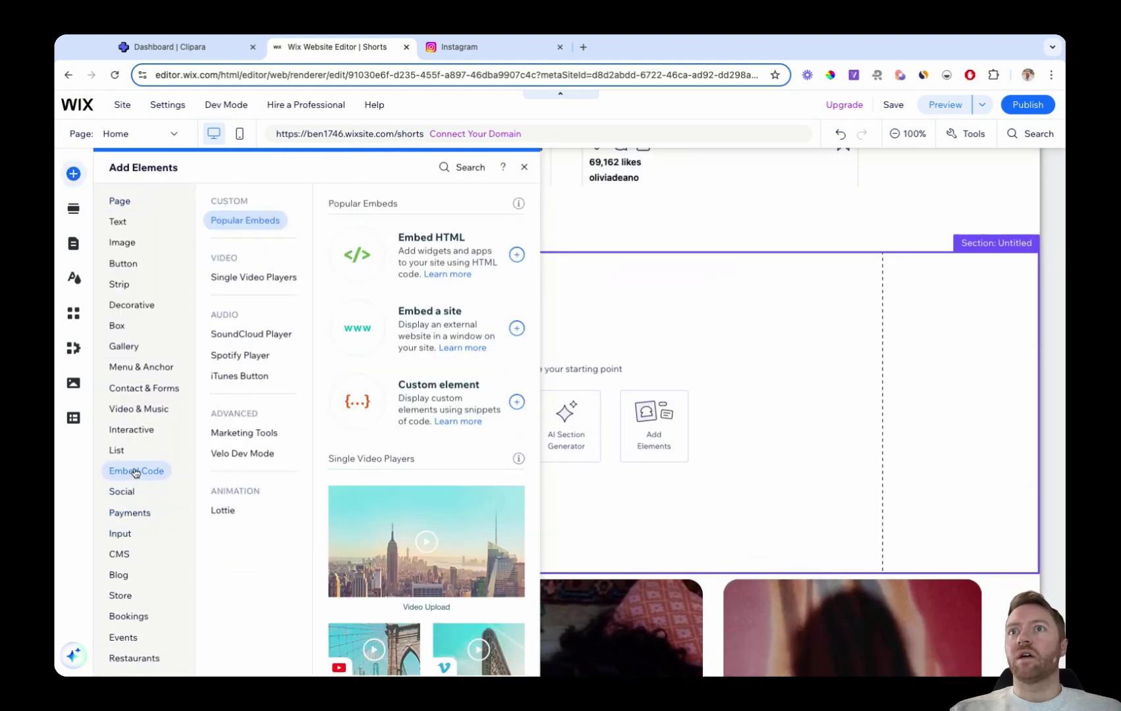
mouse_move(136, 471)
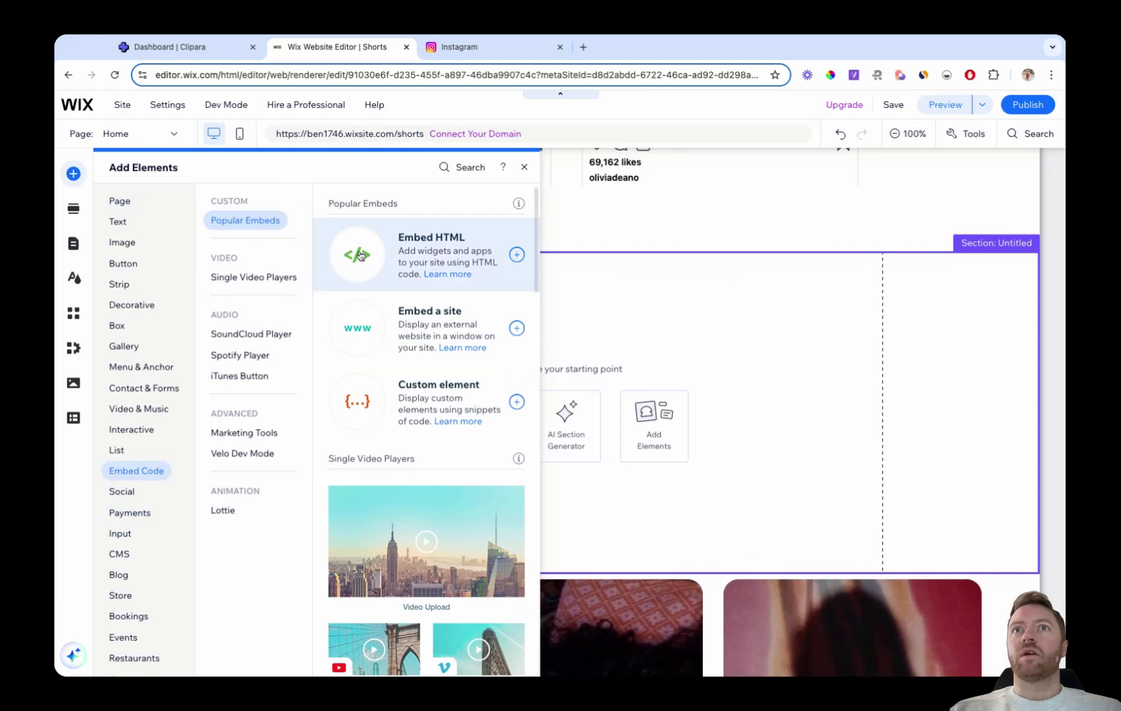
left_click(360, 255)
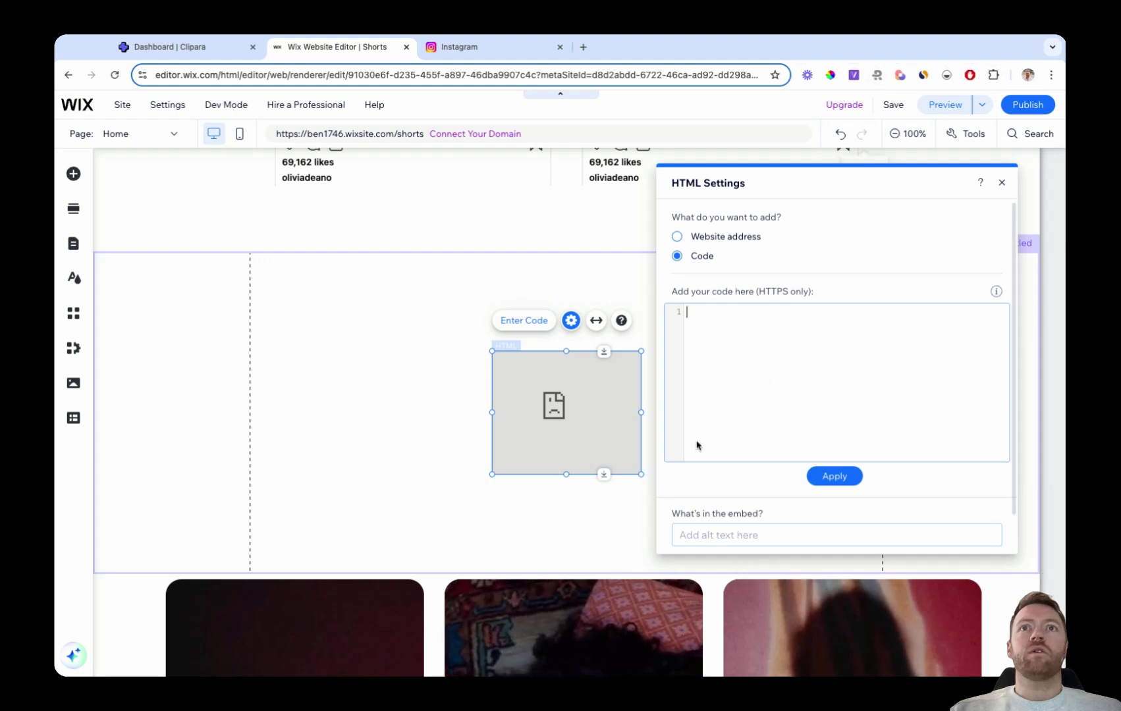
left_click(489, 353)
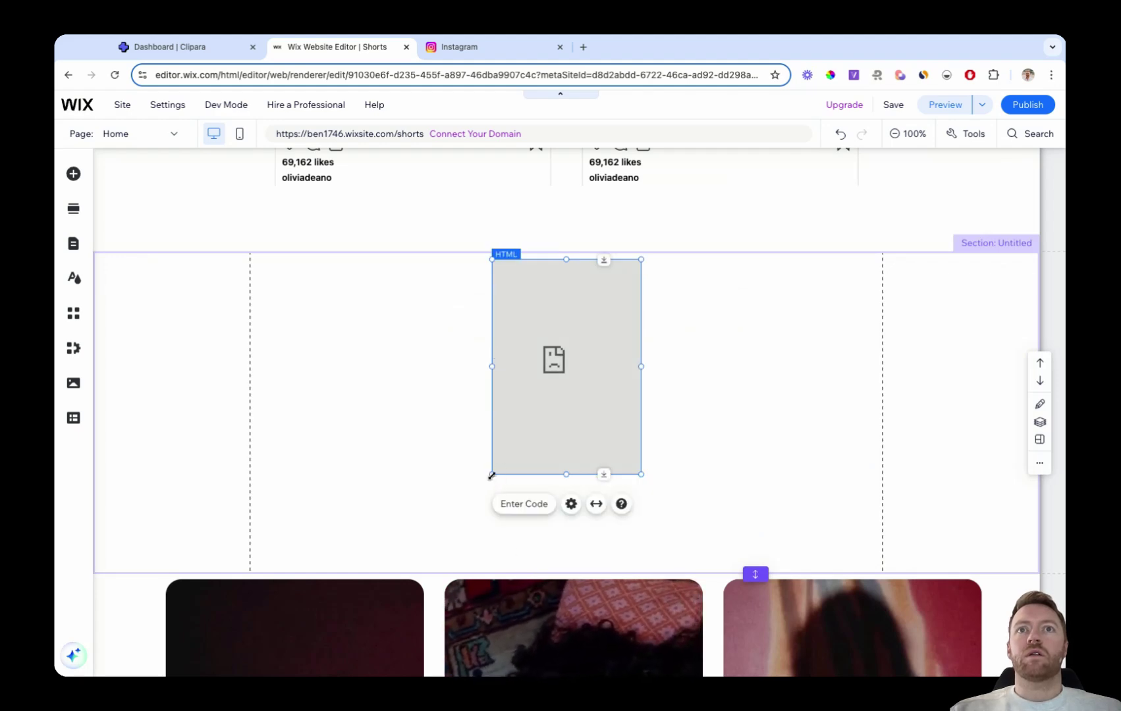
Stretch the HTML embed box and its section into a large, tall block.
left_click_drag(491, 475, 431, 582)
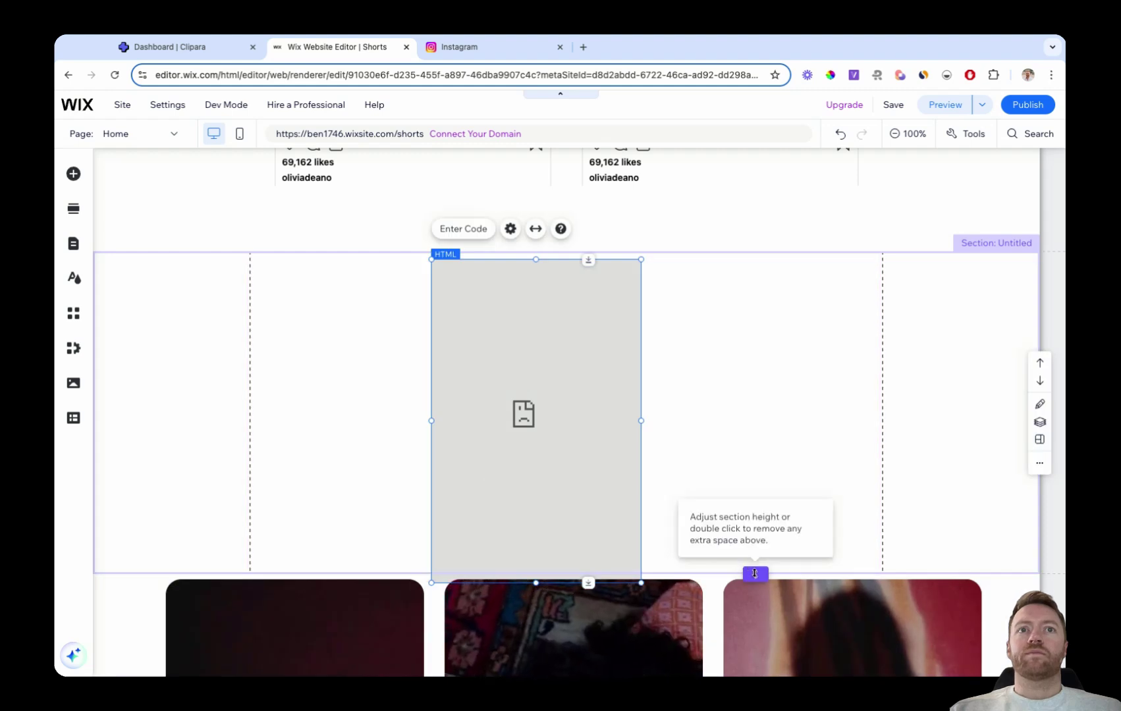
left_click_drag(755, 573, 754, 658)
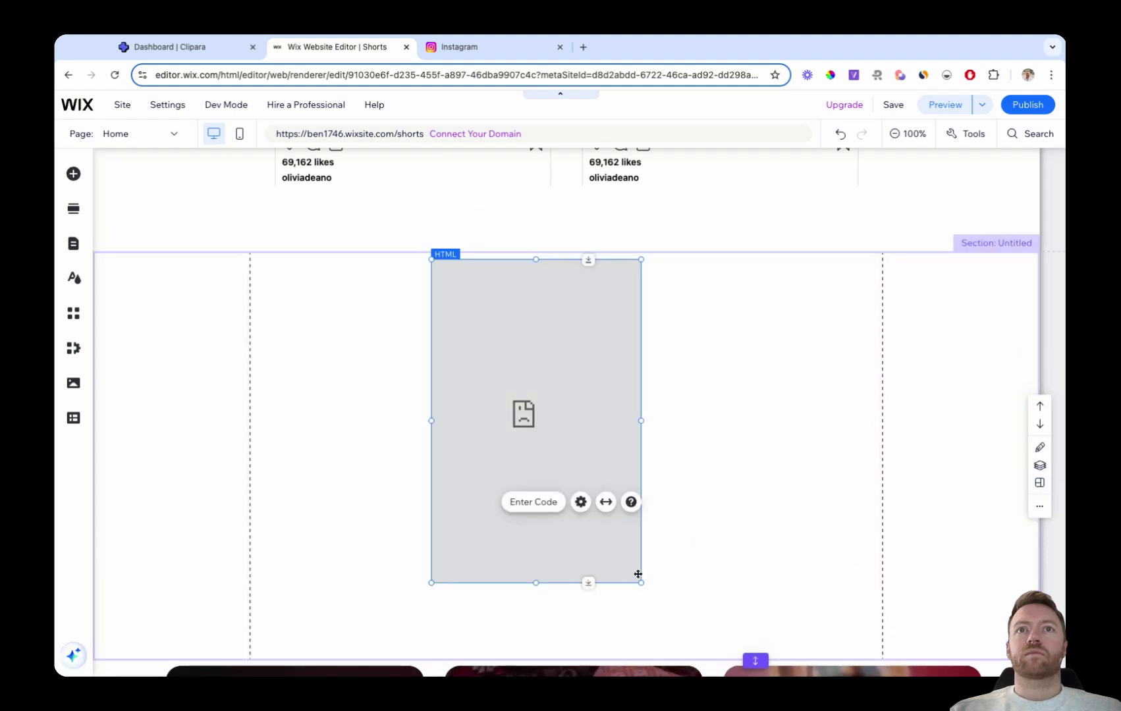
left_click_drag(641, 583, 668, 618)
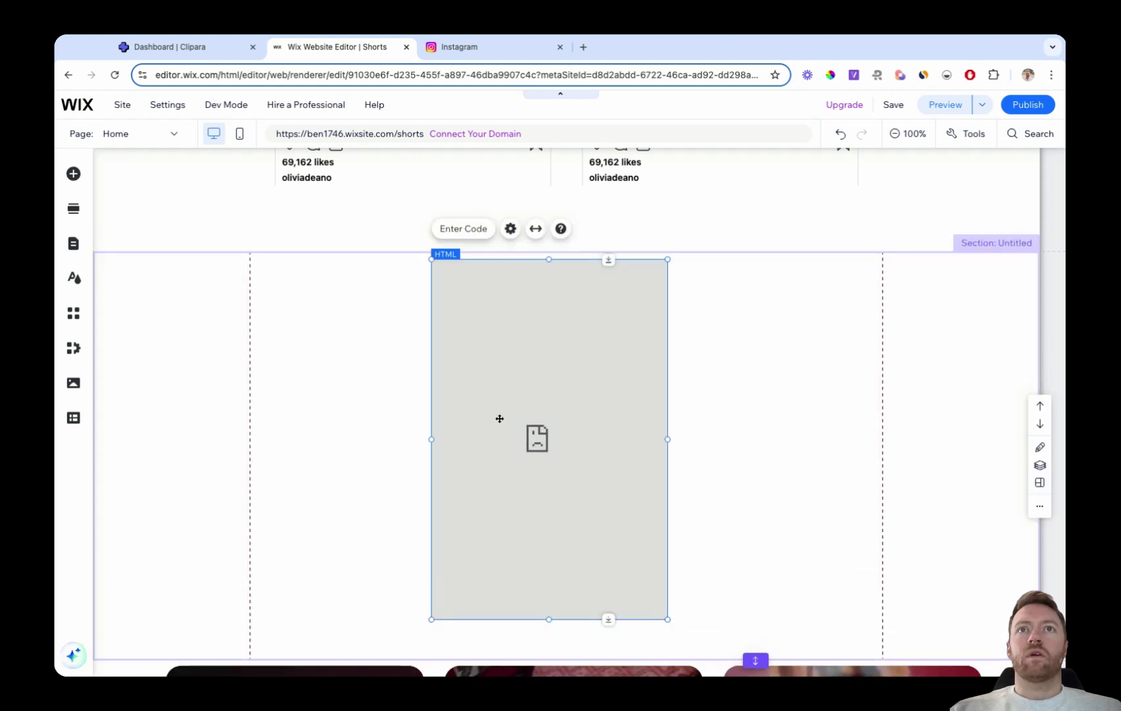
left_click(501, 390)
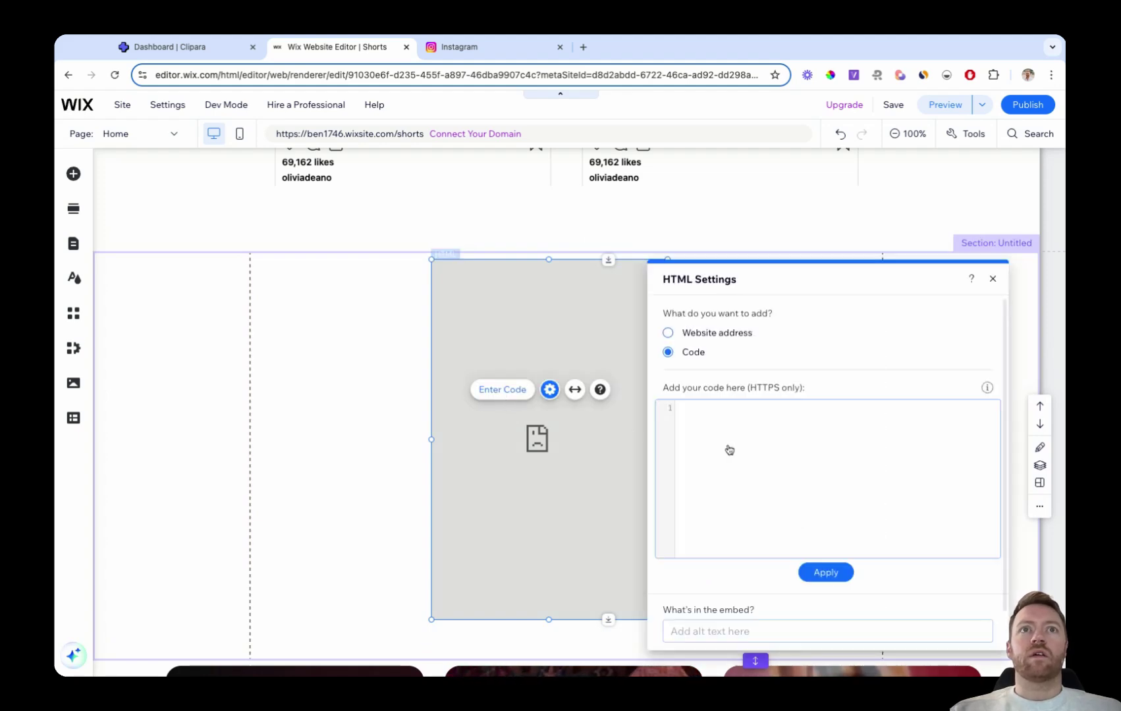
left_click(475, 47)
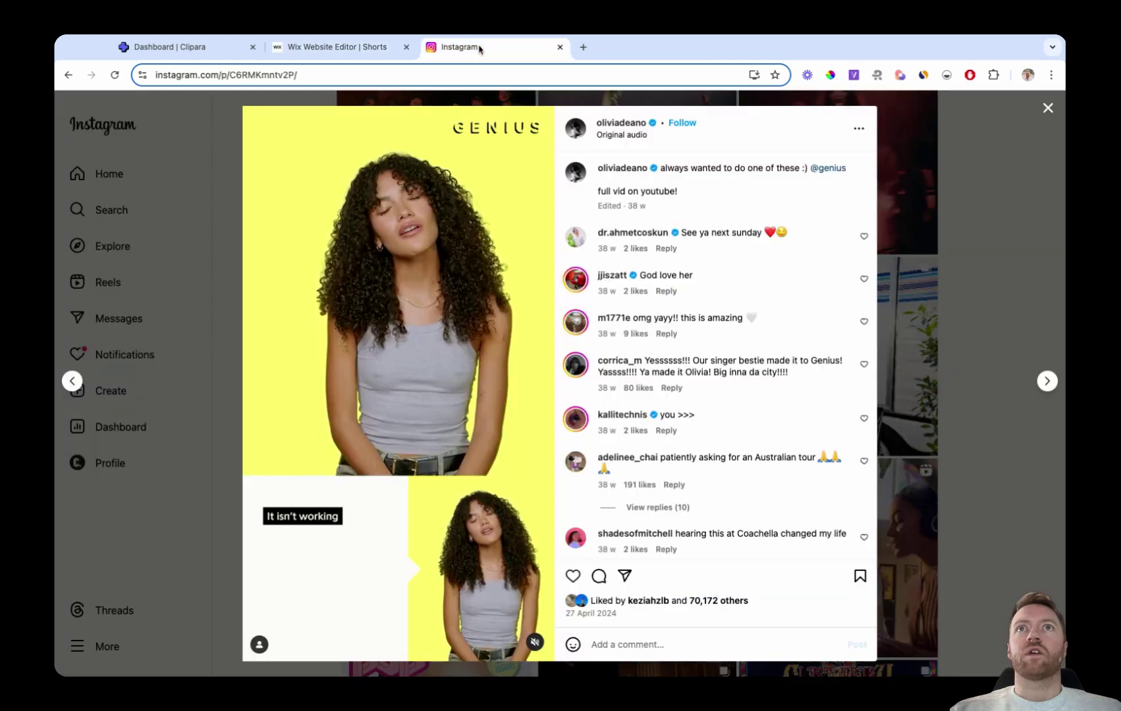
left_click(858, 131)
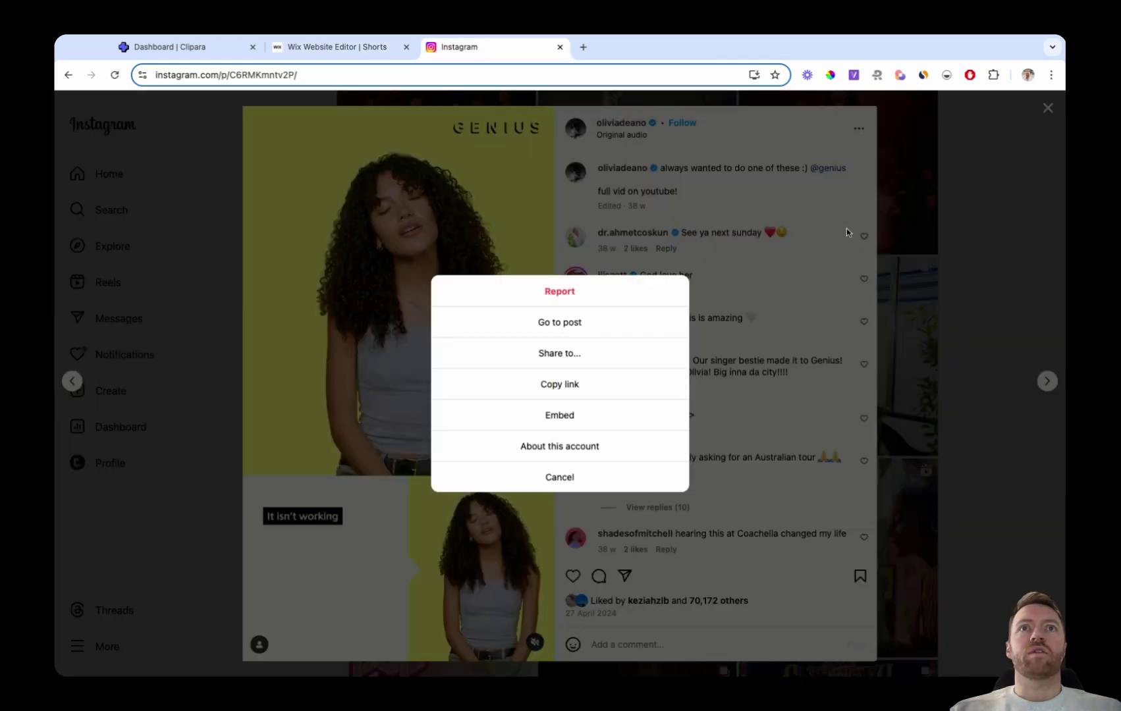
left_click(568, 420)
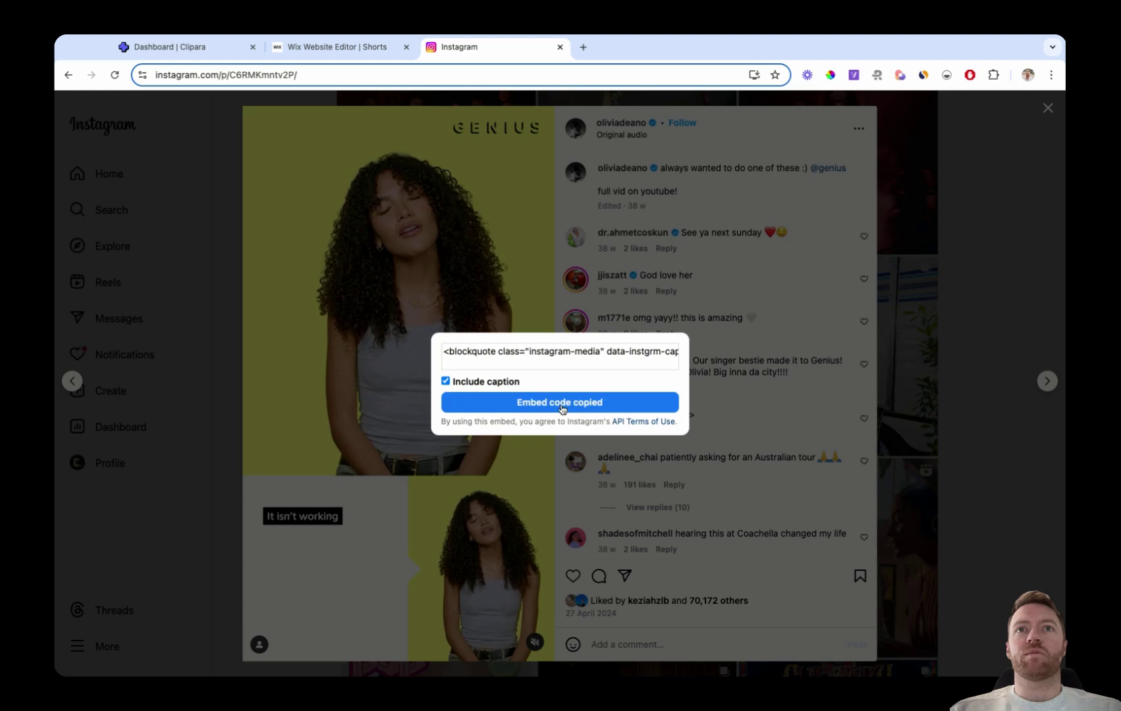
Paste the Instagram embed code into the Wix HTML embed so the Olivia Deano reel appears.
left_click(343, 52)
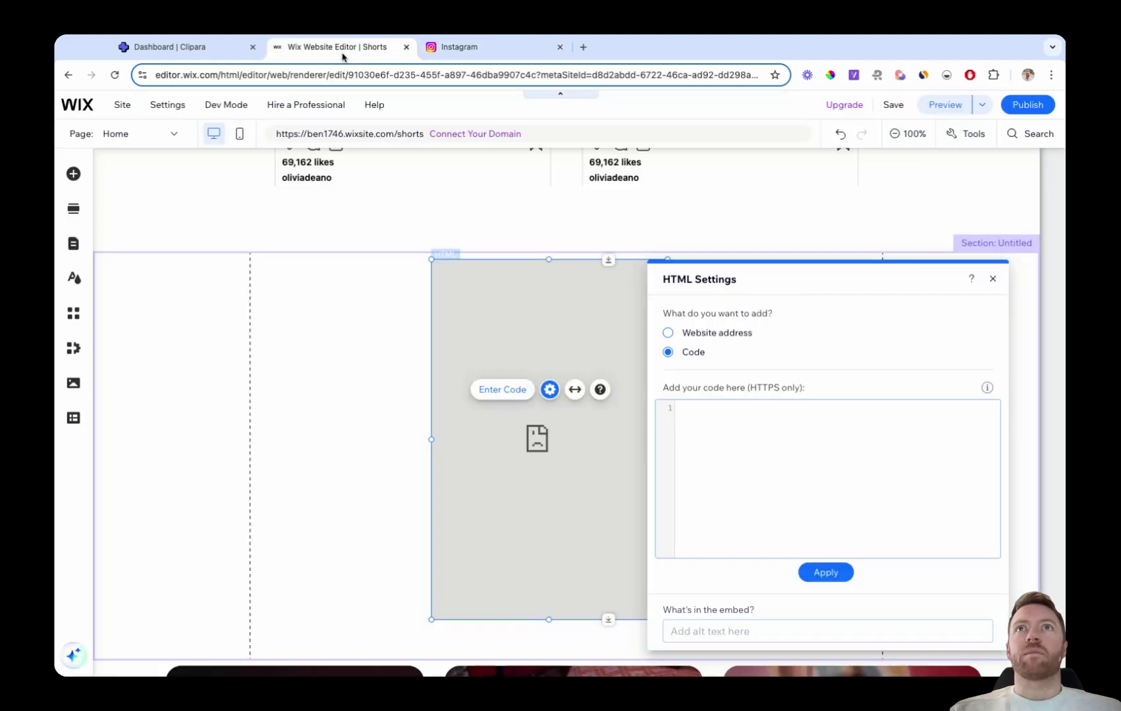
left_click(747, 467)
key("ctrl+v")
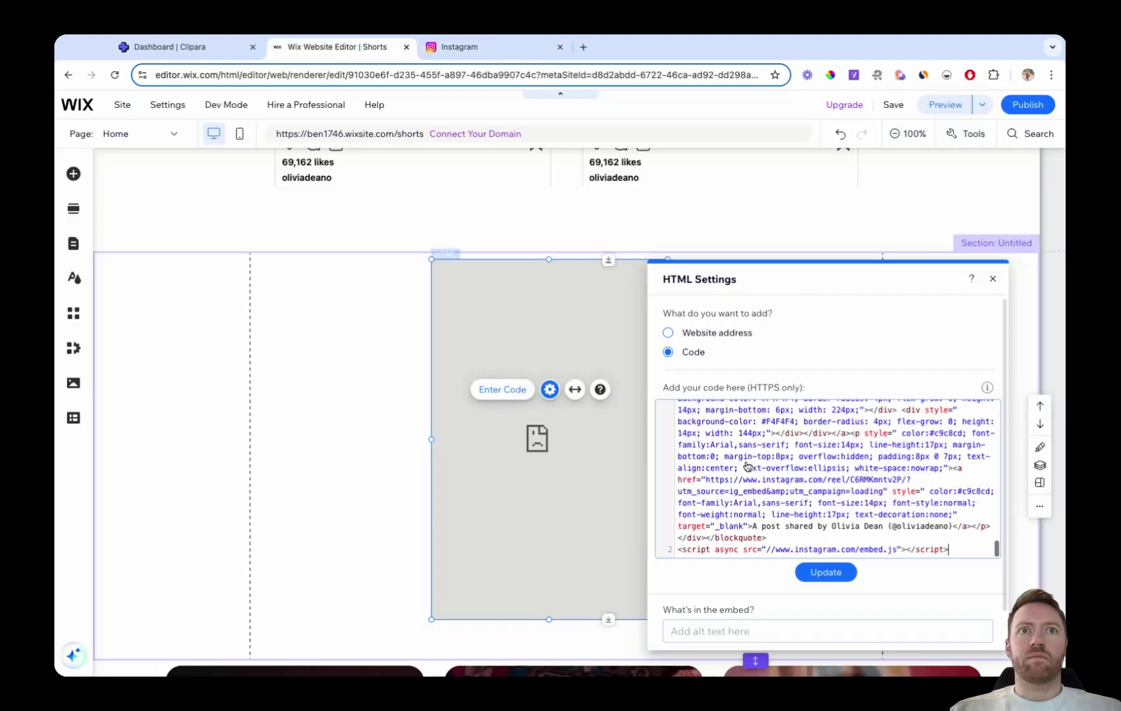
left_click(835, 575)
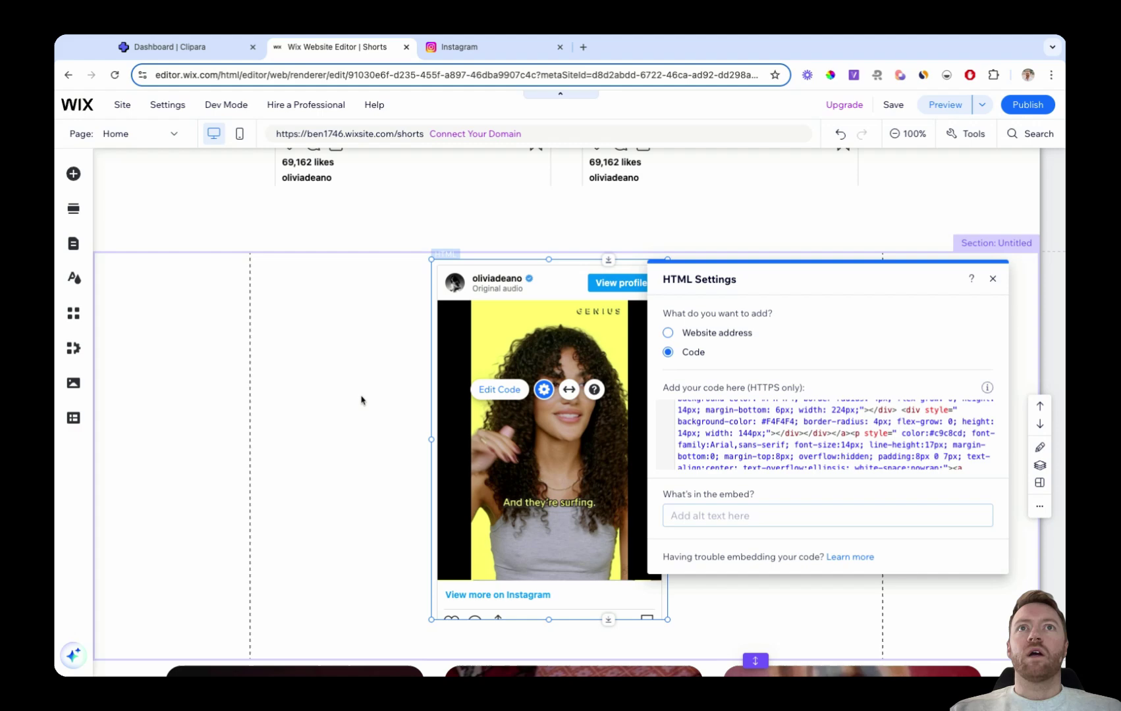
left_click(361, 400)
scroll(688, 458, "down", 1)
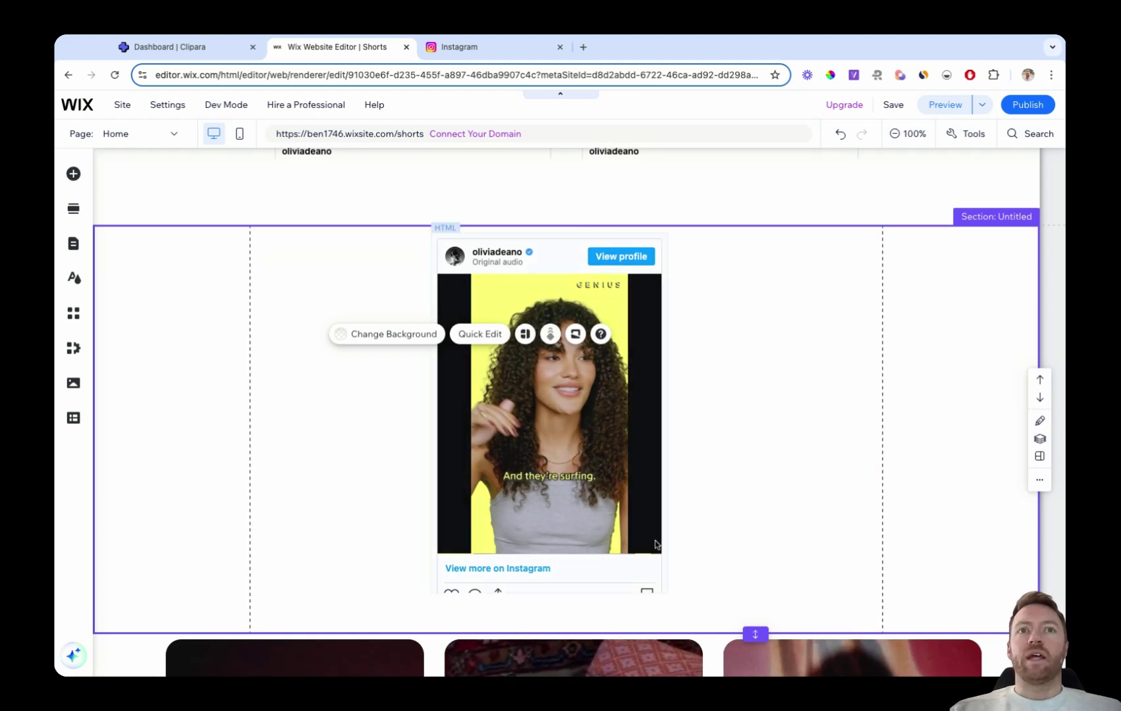
mouse_move(711, 628)
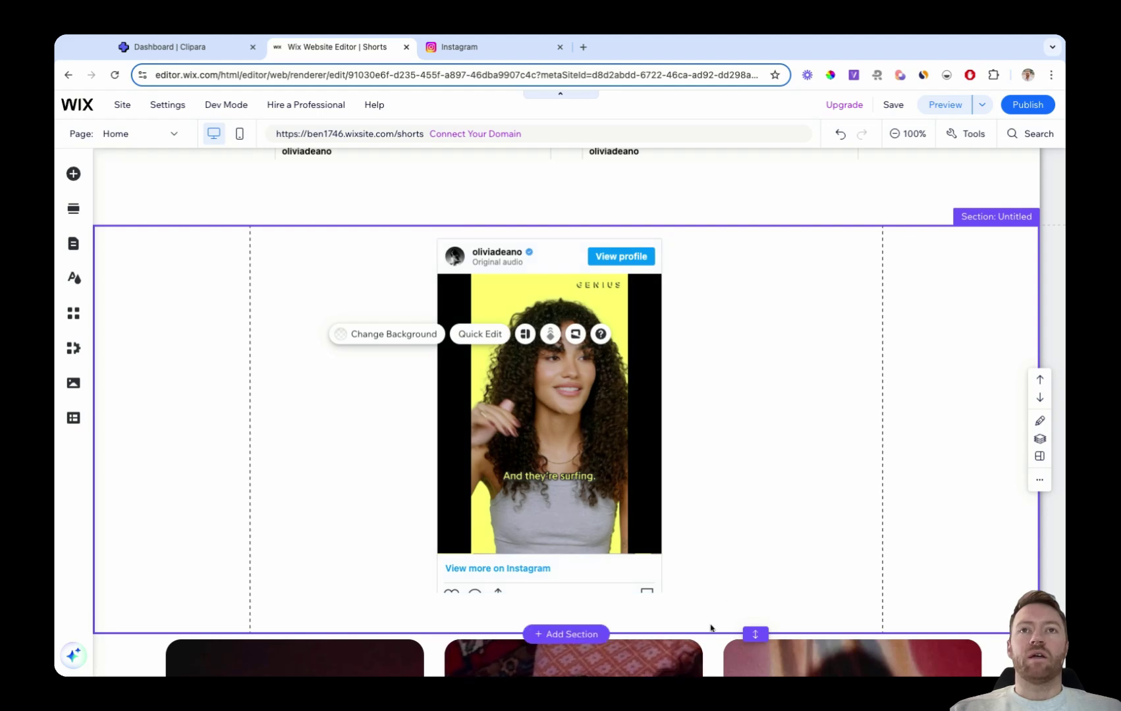
scroll(710, 627, "down", 5)
scroll(711, 627, "down", 2)
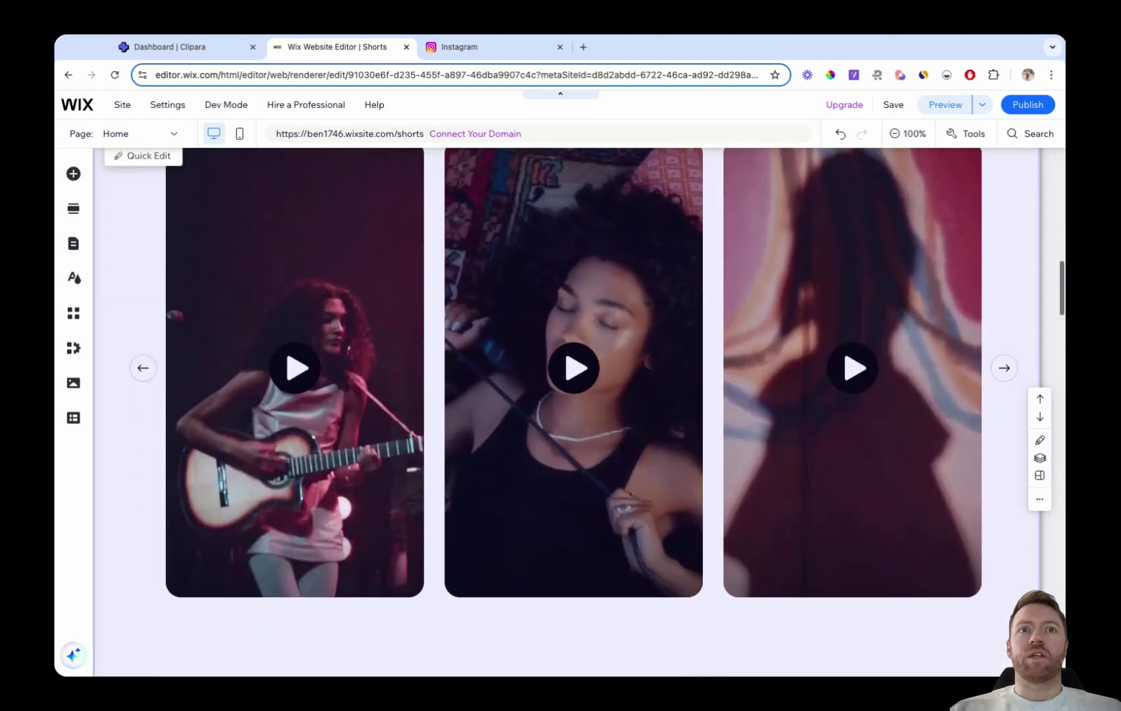
Check the carousel section's context menu without changes, then go to the Clipara dashboard.
right_click(713, 652)
mouse_move(747, 438)
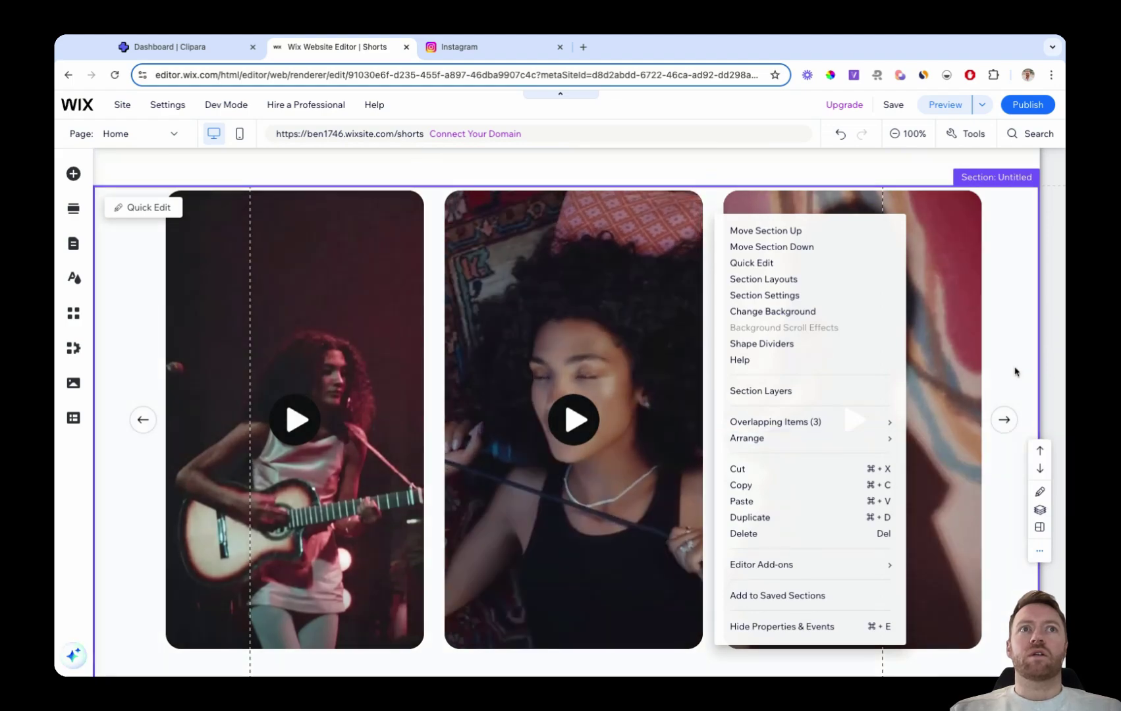
left_click(1013, 368)
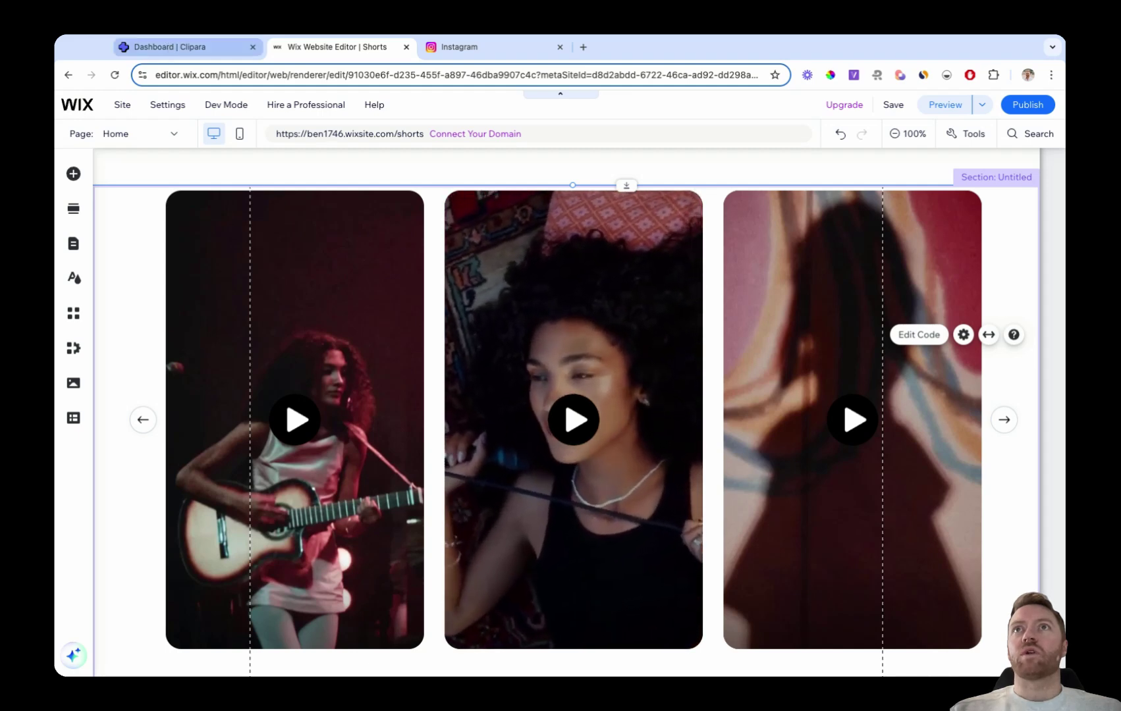
left_click(175, 47)
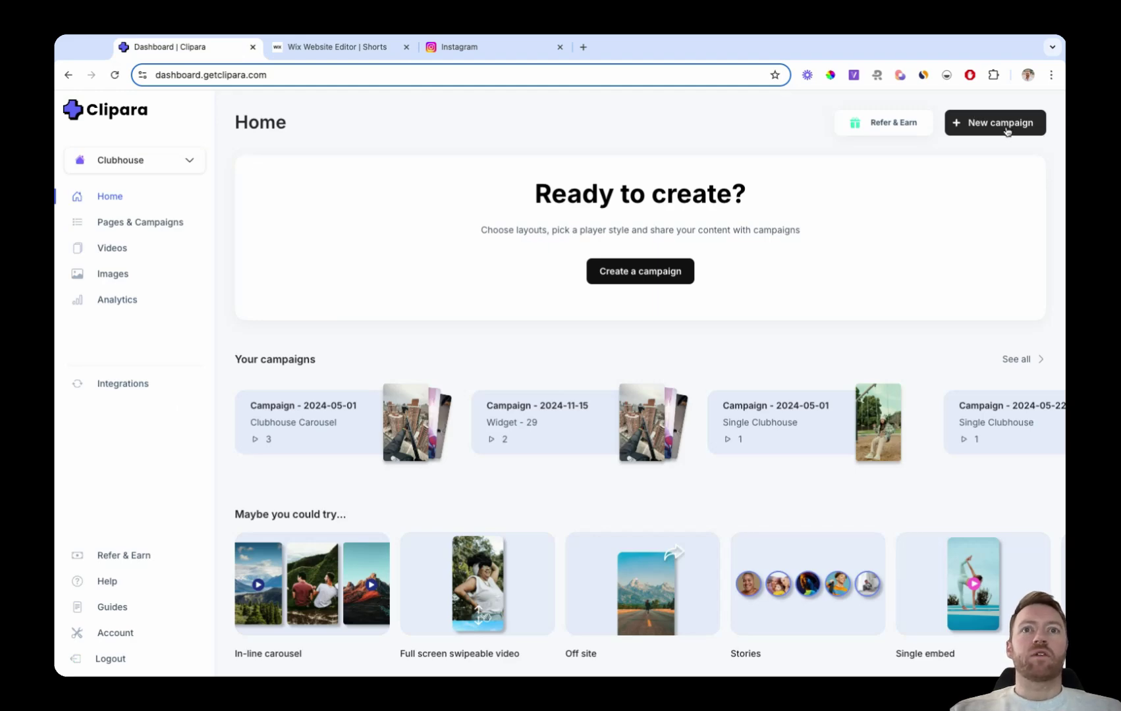
Start a new On-site In-Line campaign, glancing at the Instagram import option before returning to the library.
left_click(984, 132)
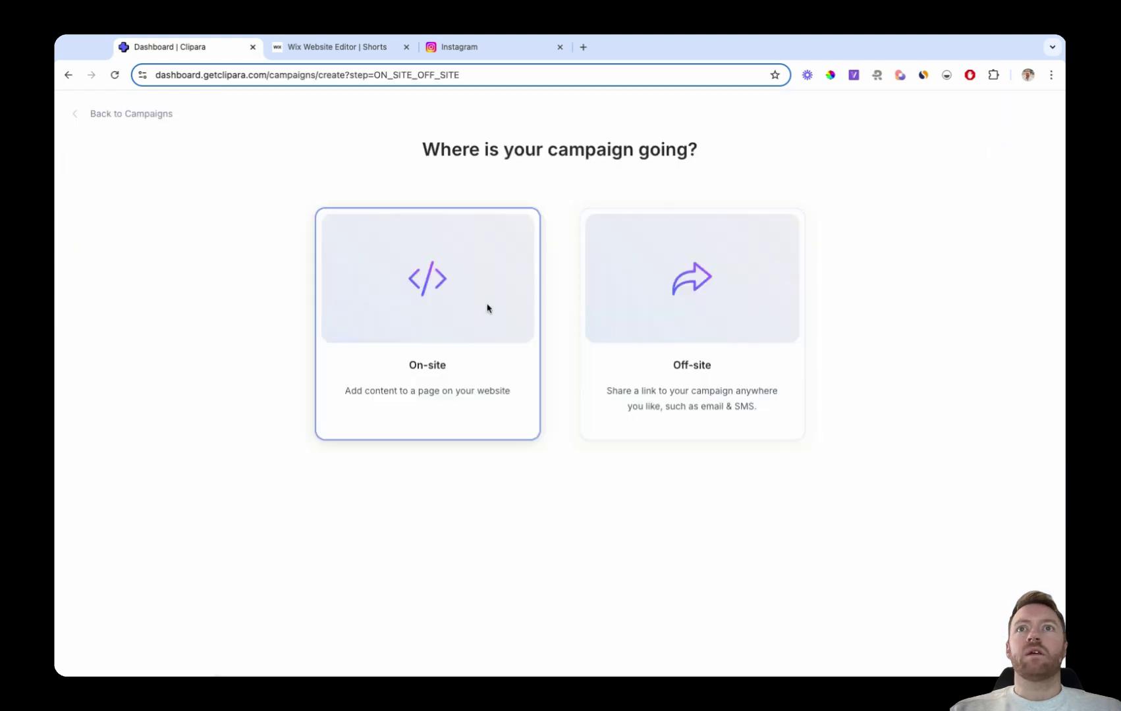
left_click(451, 352)
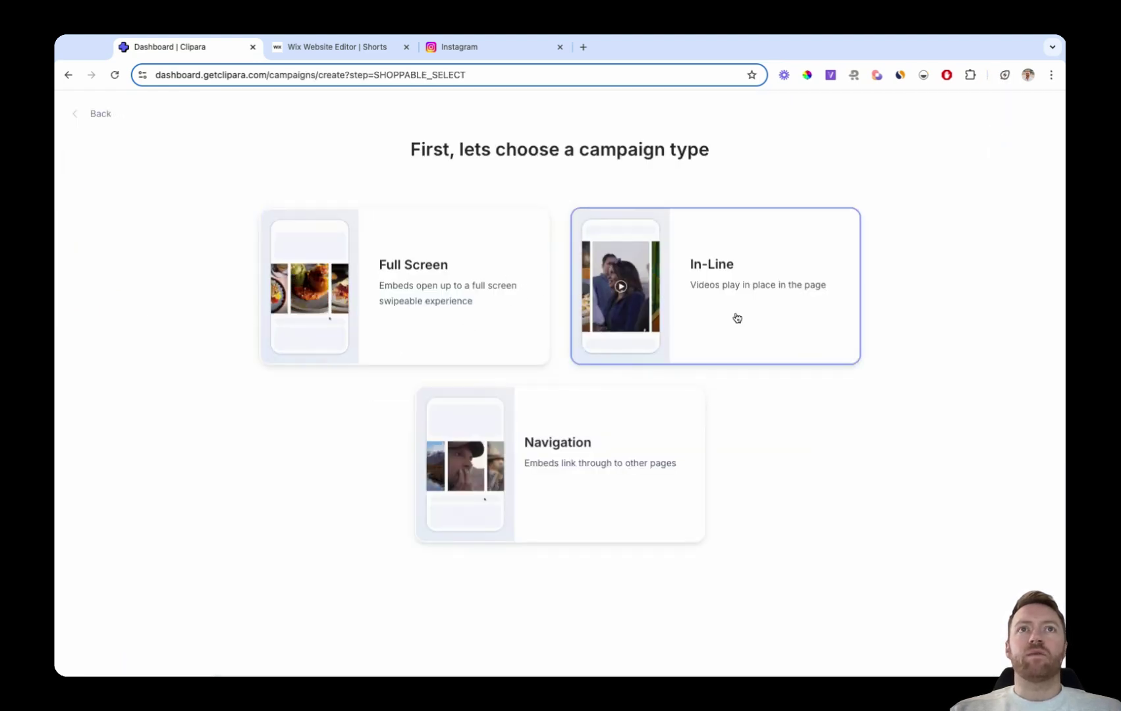
left_click(696, 297)
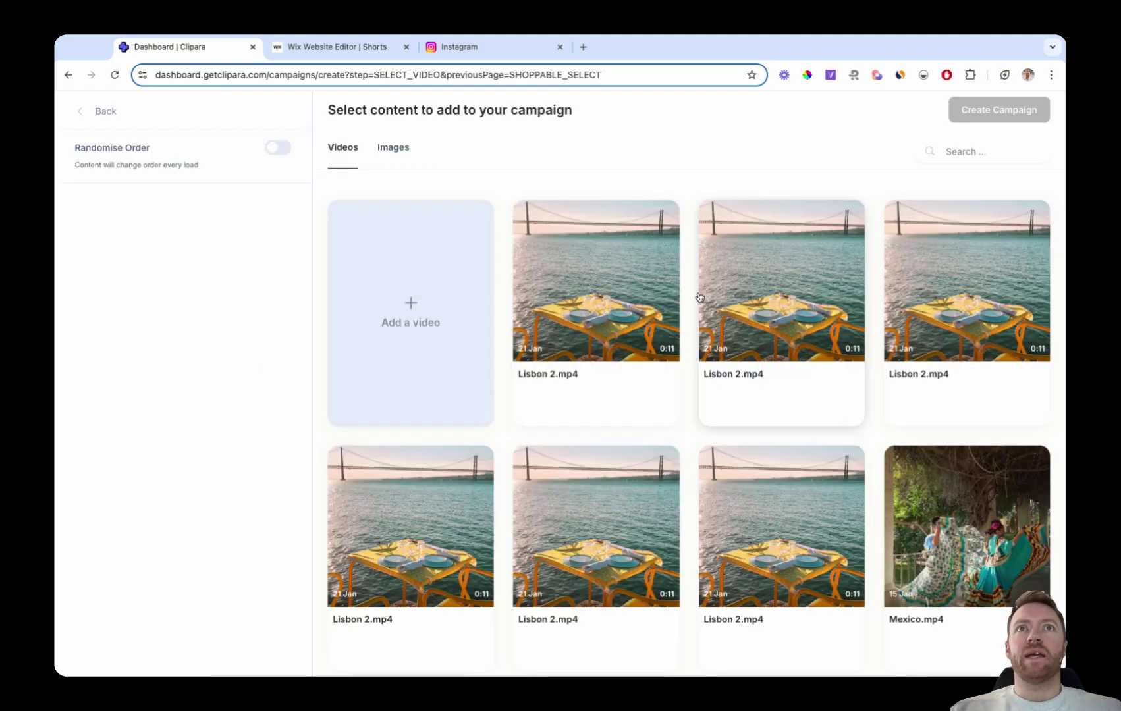
left_click(422, 325)
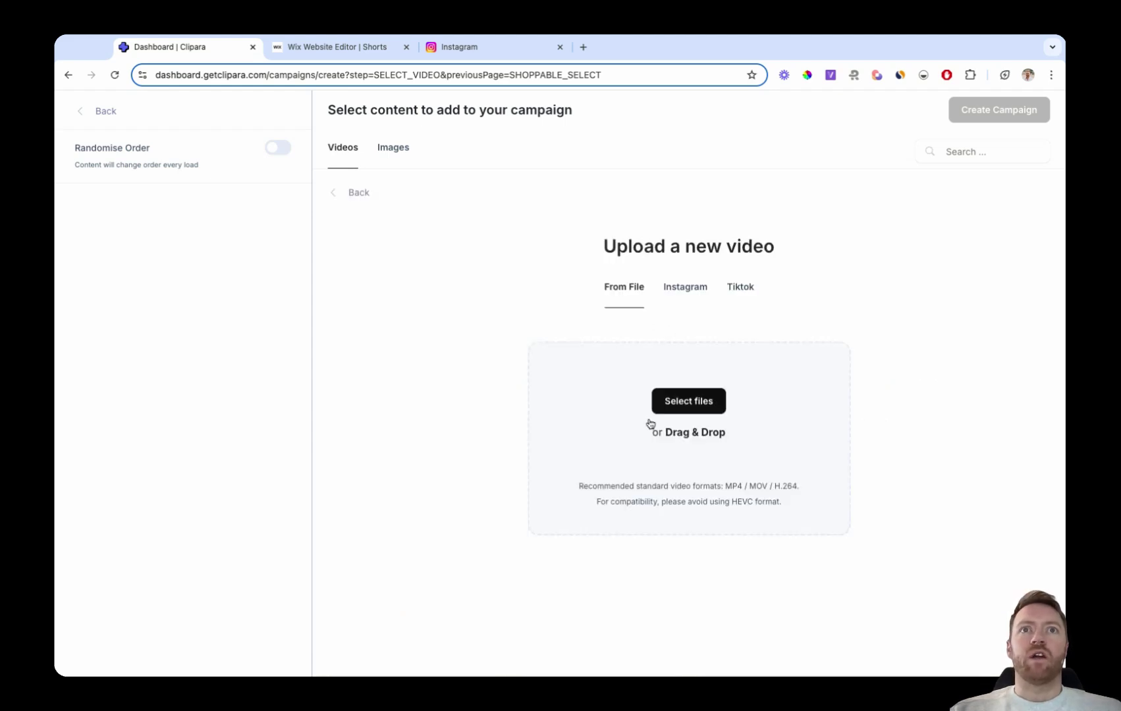
left_click(684, 289)
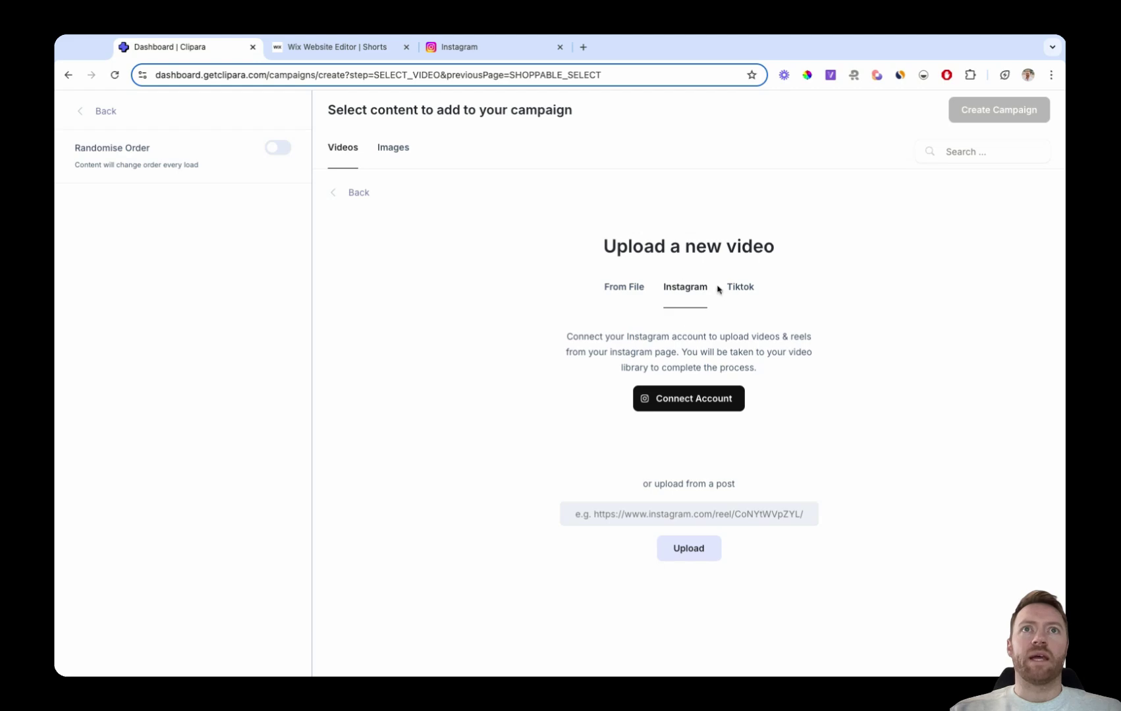
left_click(625, 289)
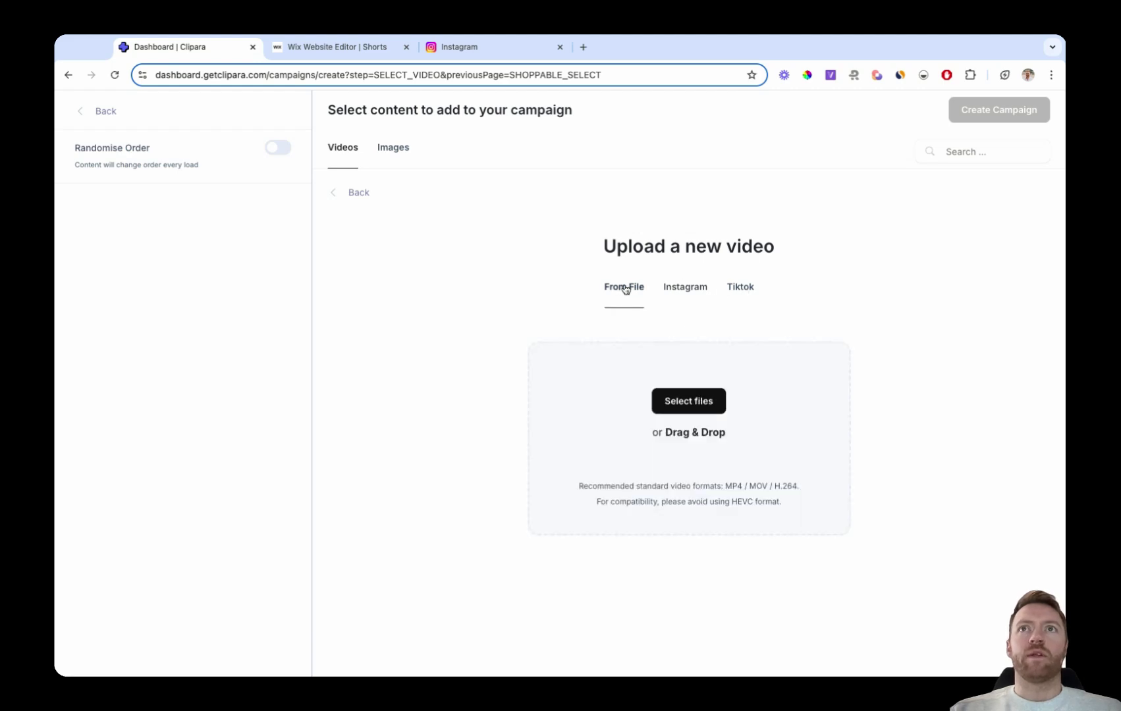
left_click(342, 199)
scroll(525, 505, "down", 3)
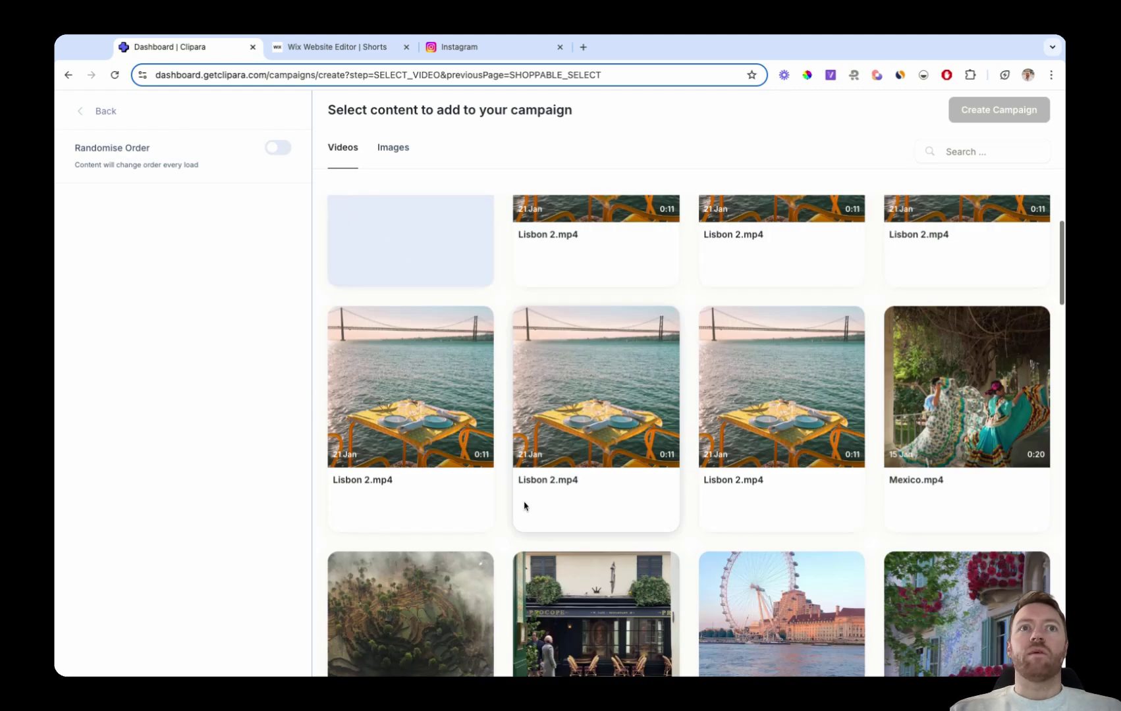
scroll(526, 505, "down", 3)
scroll(525, 505, "down", 3)
scroll(525, 505, "down", 3)
scroll(526, 506, "up", 1)
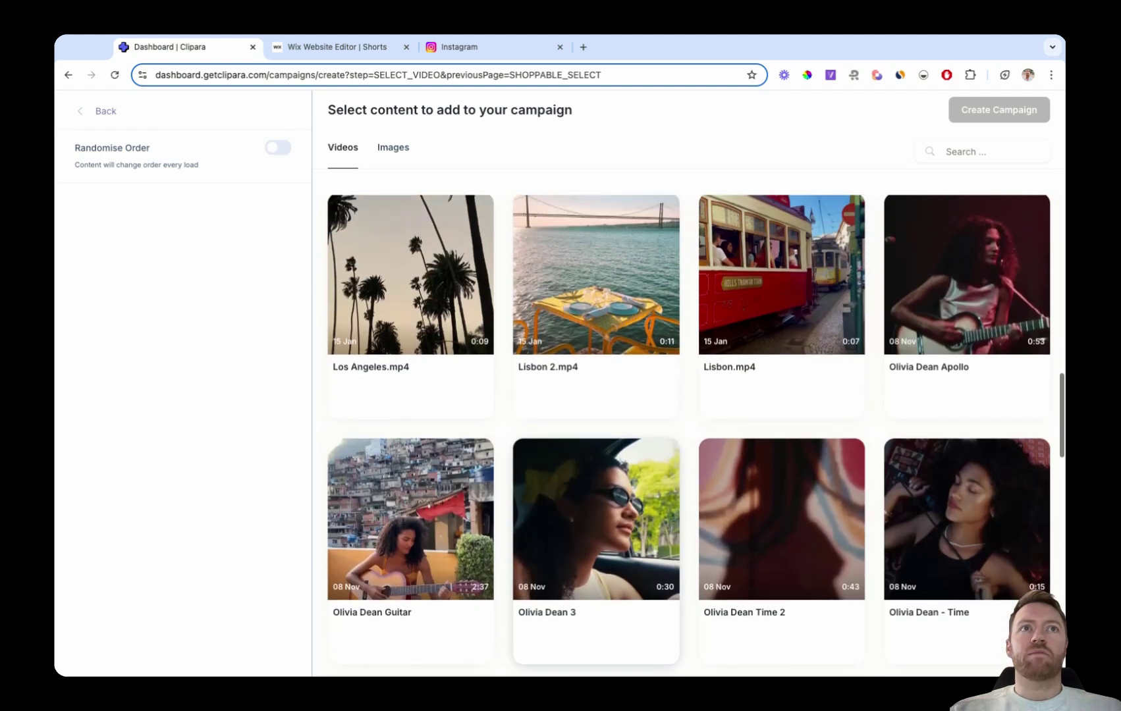
Select the five Olivia Dean clips, Lisbon 2 and Los Angeles, and create the campaign.
left_click(970, 306)
left_click(455, 525)
left_click(596, 525)
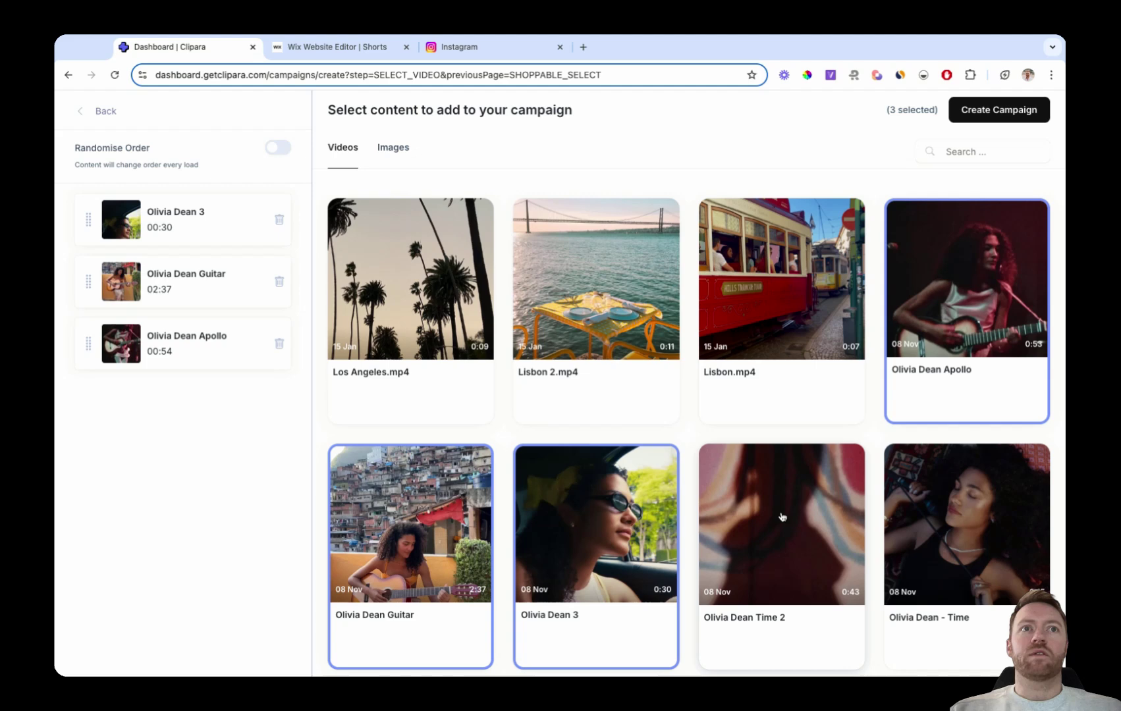
left_click(783, 512)
left_click(963, 516)
left_click(595, 288)
left_click(482, 301)
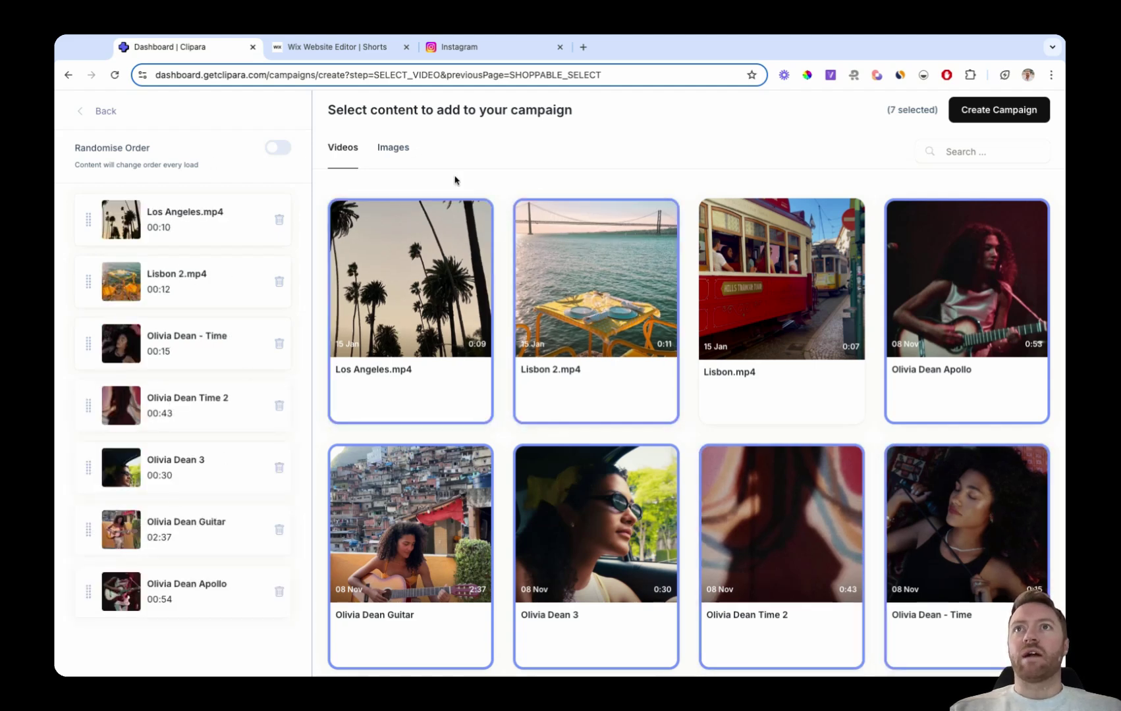
left_click(999, 111)
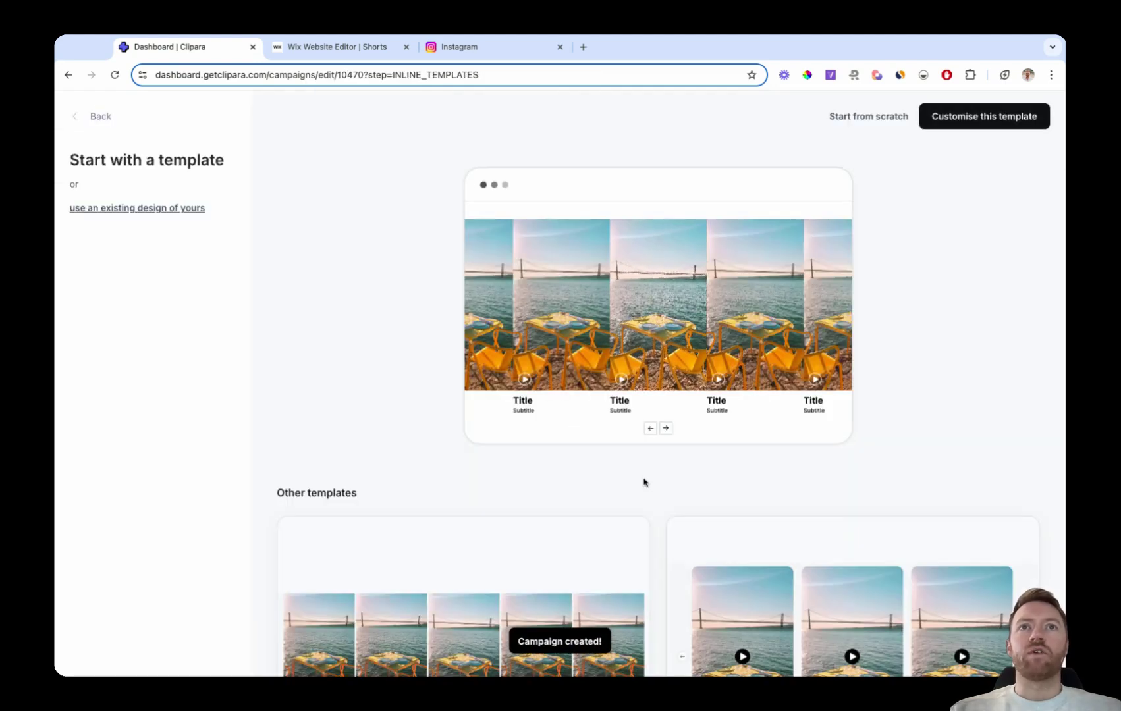
scroll(651, 500, "down", 2)
scroll(651, 499, "down", 2)
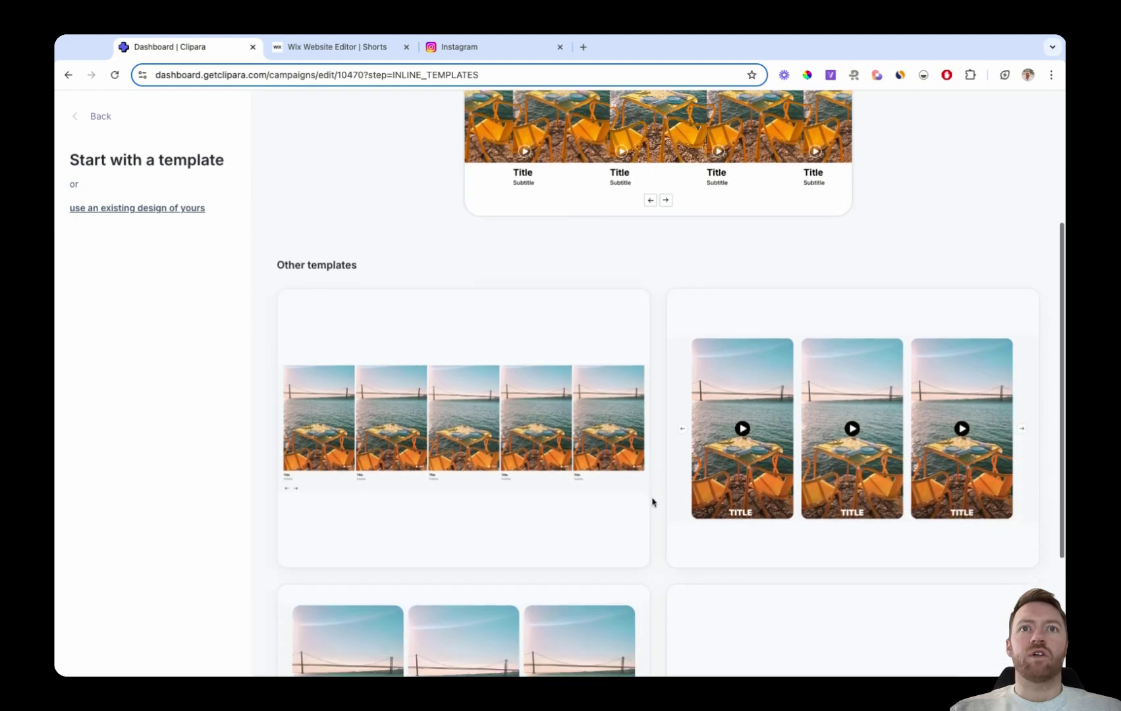
scroll(650, 499, "down", 2)
scroll(651, 500, "up", 5)
scroll(879, 100, "up", 1)
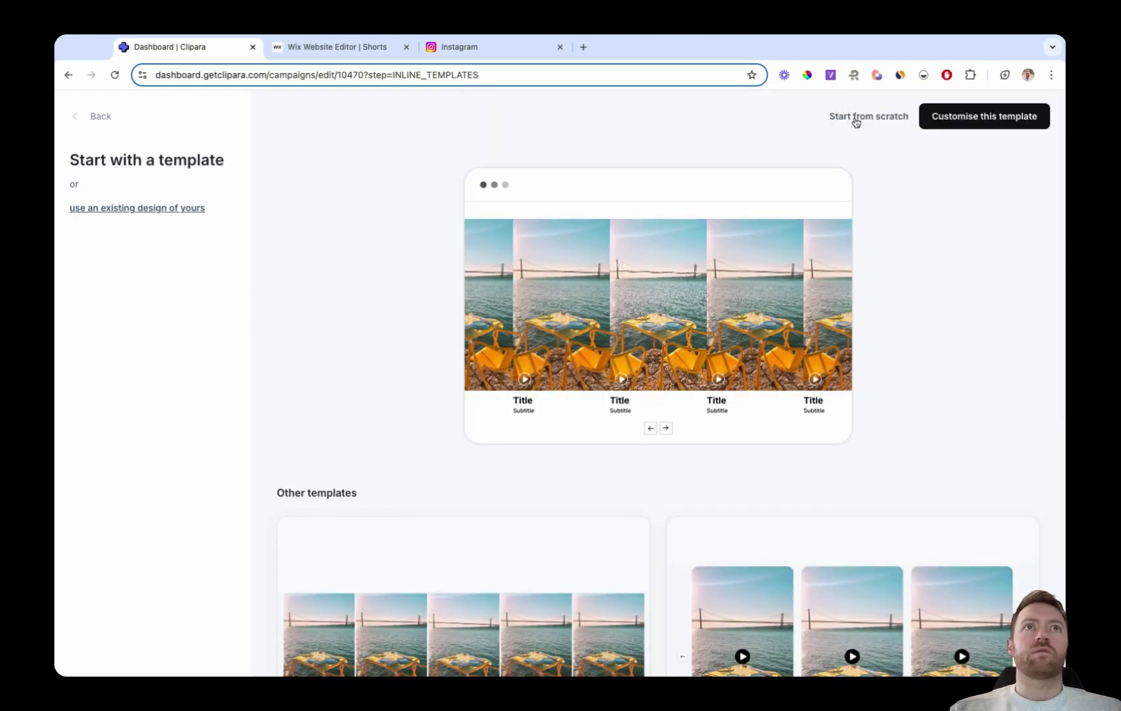
scroll(867, 208, "down", 3)
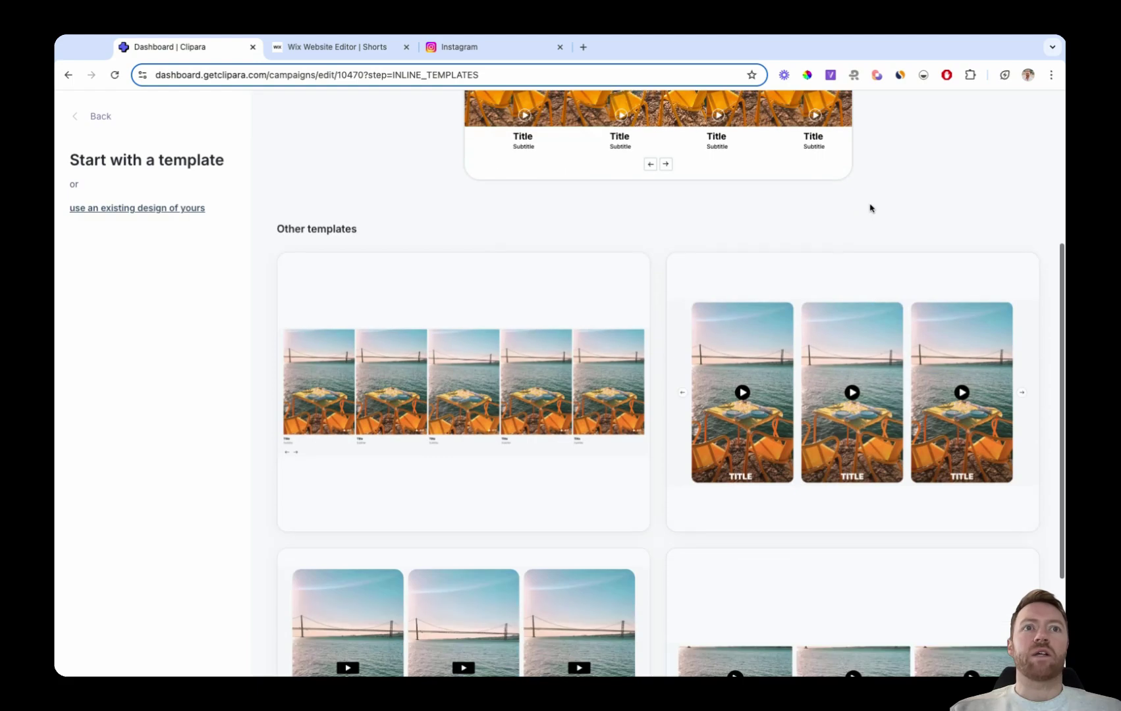
Pick the three-card TITLE template and open it for customising.
left_click(855, 410)
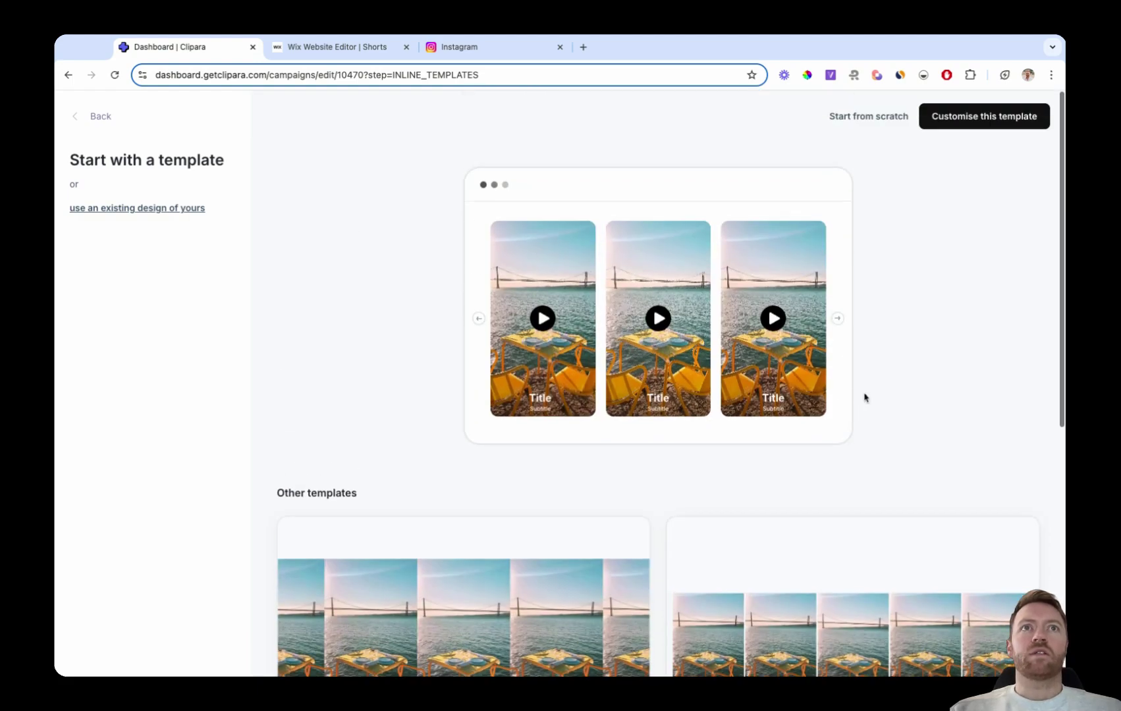
left_click(981, 116)
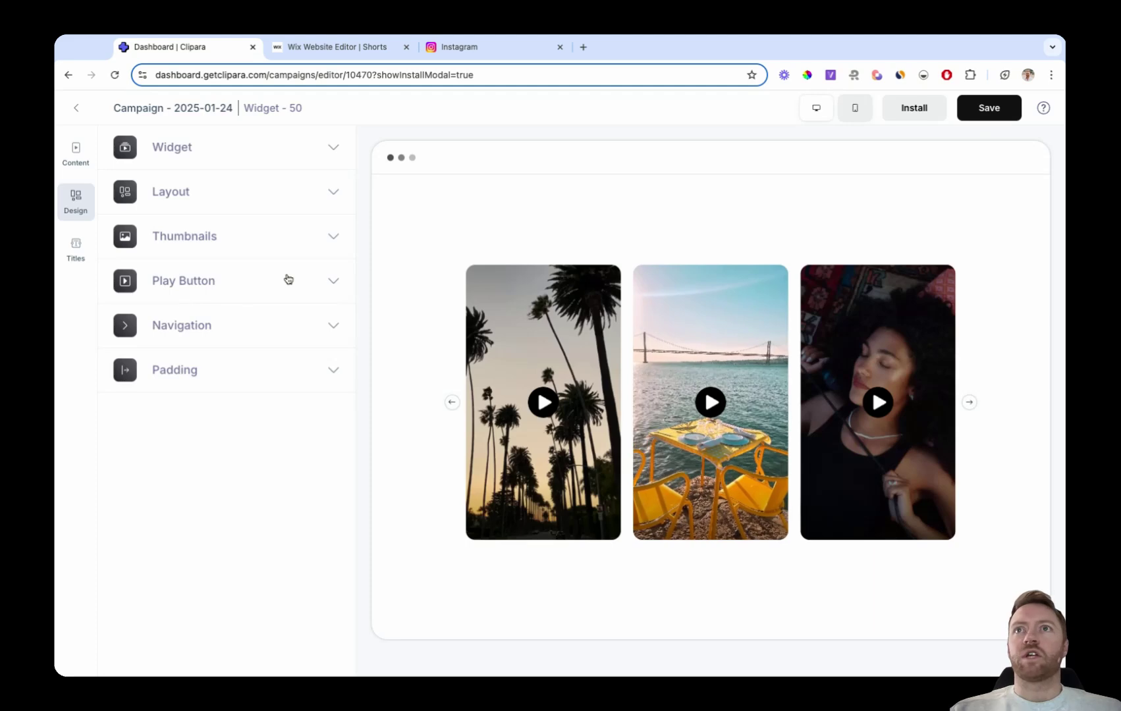
Change the carousel's play button colour to a dark navy blue.
left_click(289, 280)
left_click(251, 531)
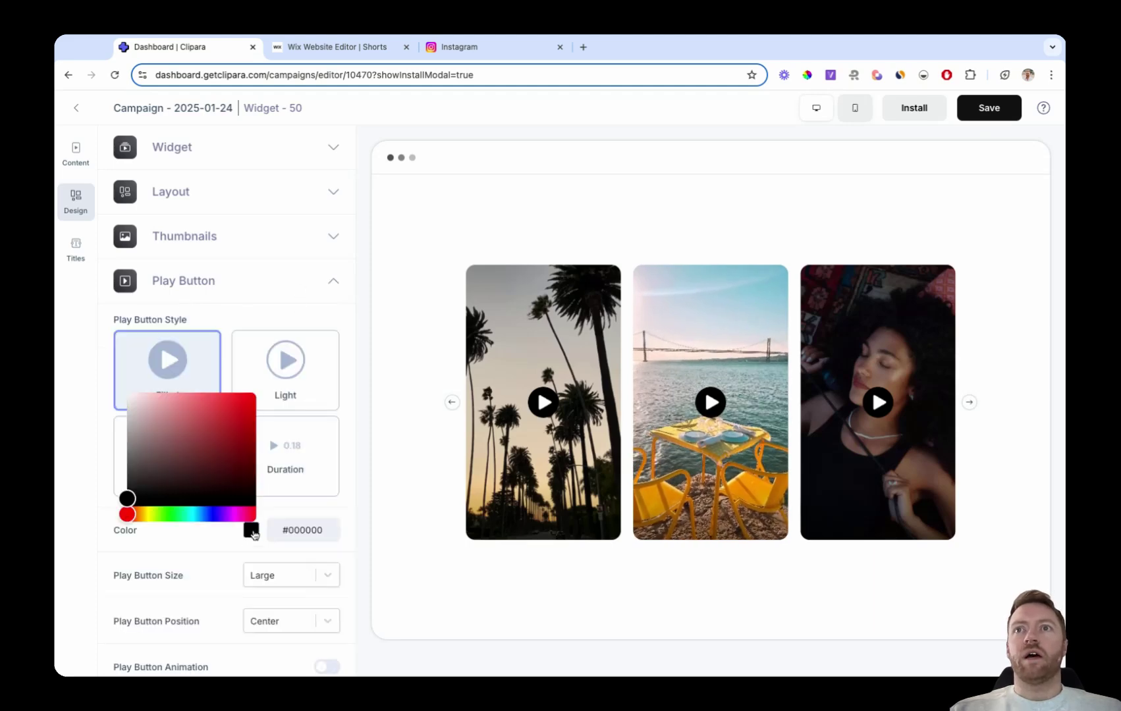
left_click_drag(194, 514, 203, 514)
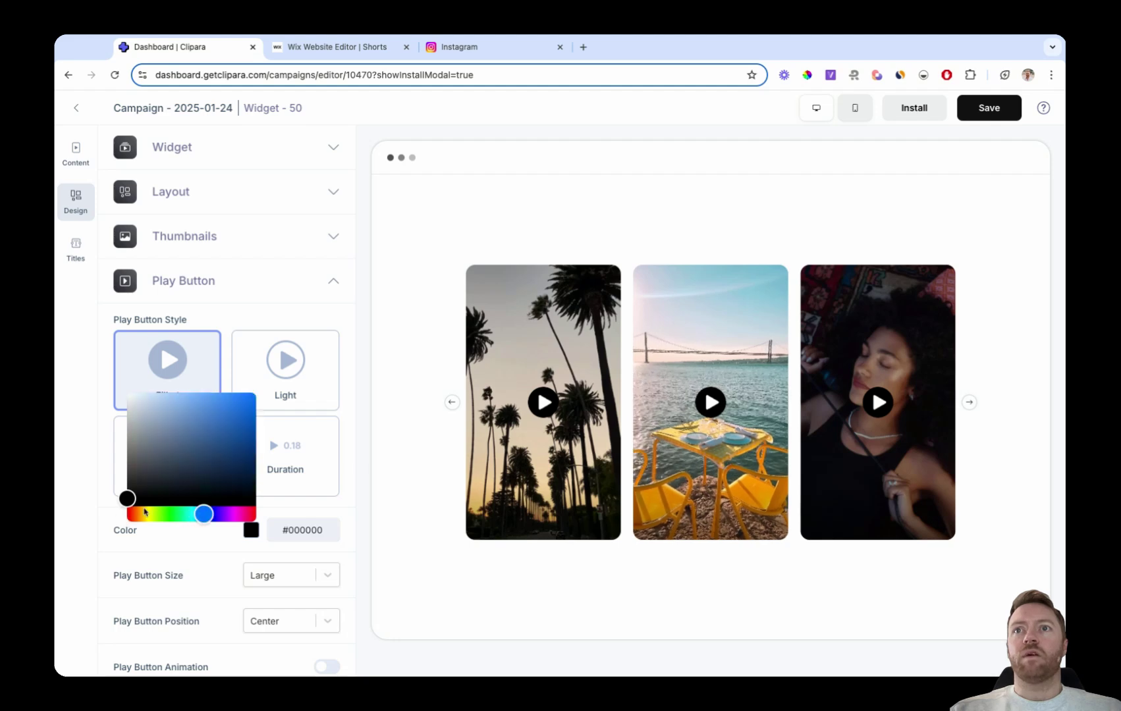
left_click_drag(127, 499, 233, 460)
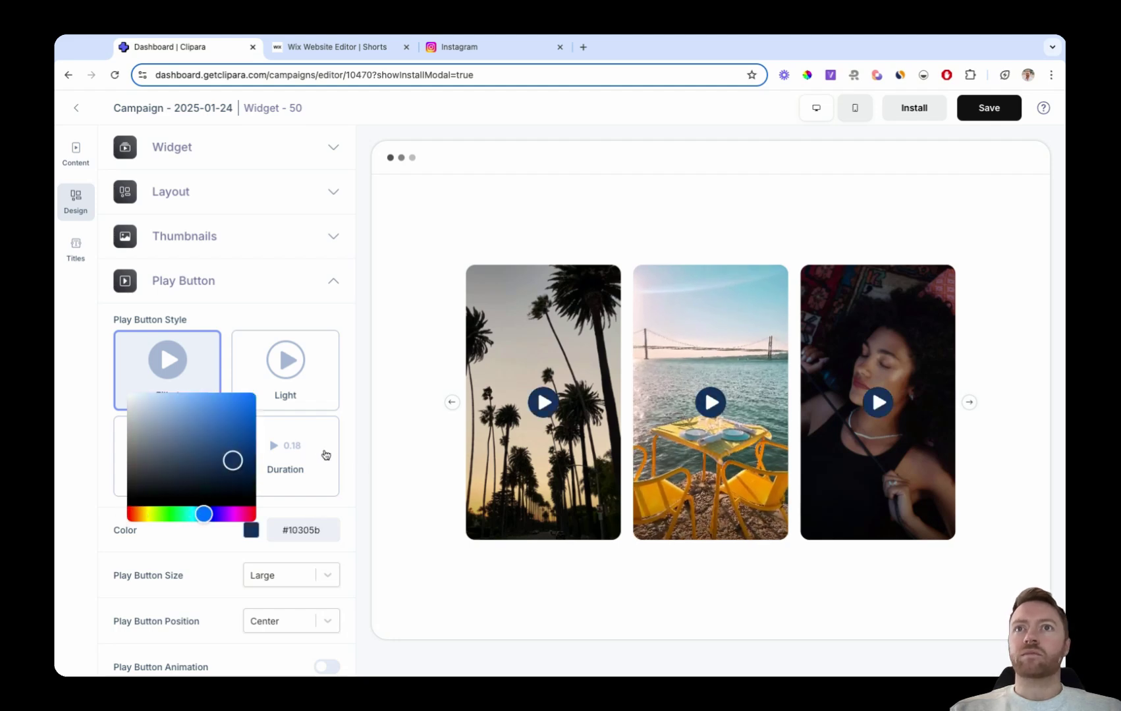
left_click(360, 460)
Set the Desktop Arrow Position under Navigation to Below Center.
left_click(269, 257)
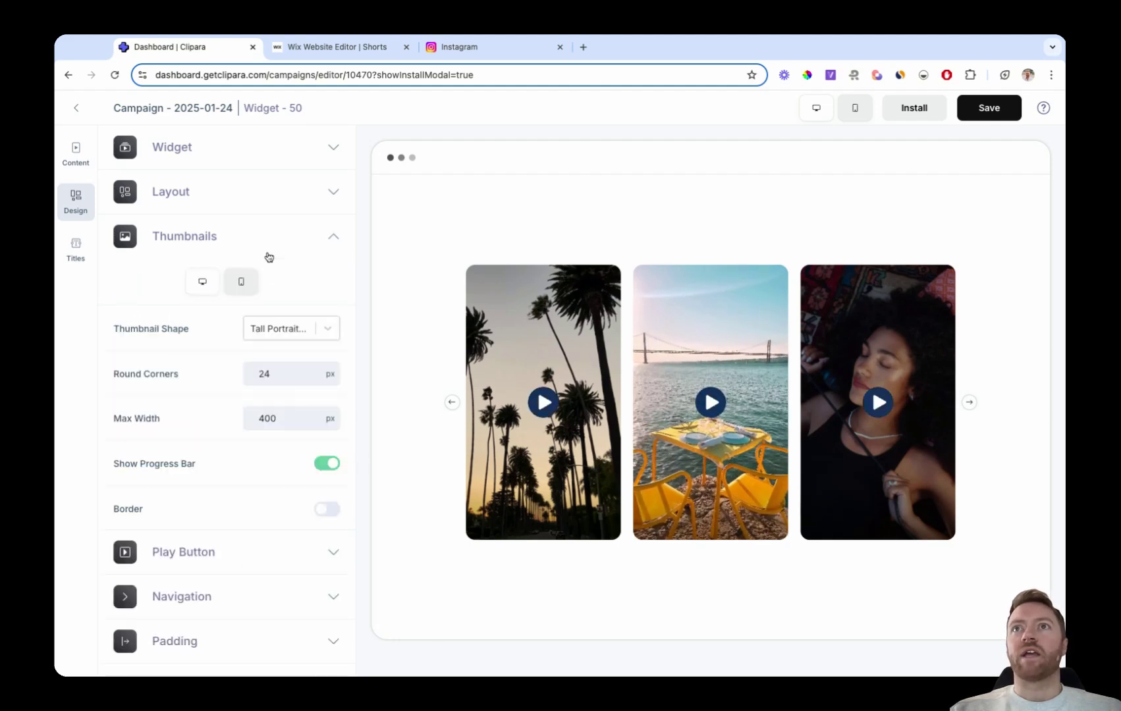
left_click(287, 253)
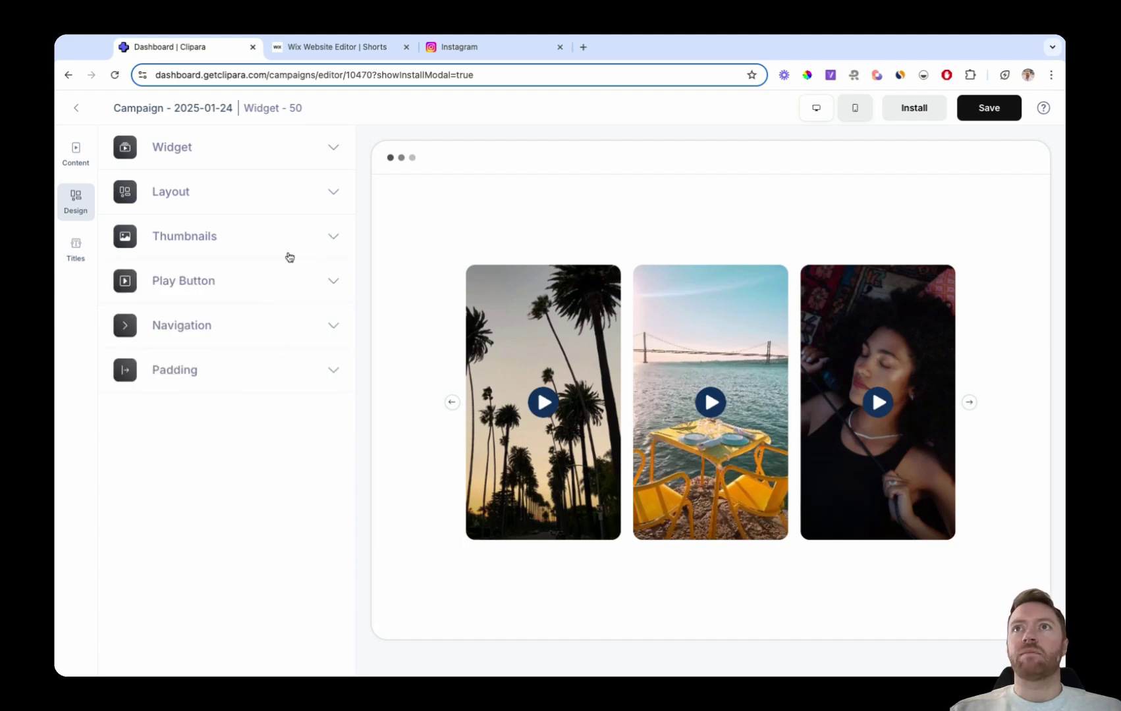
left_click(283, 339)
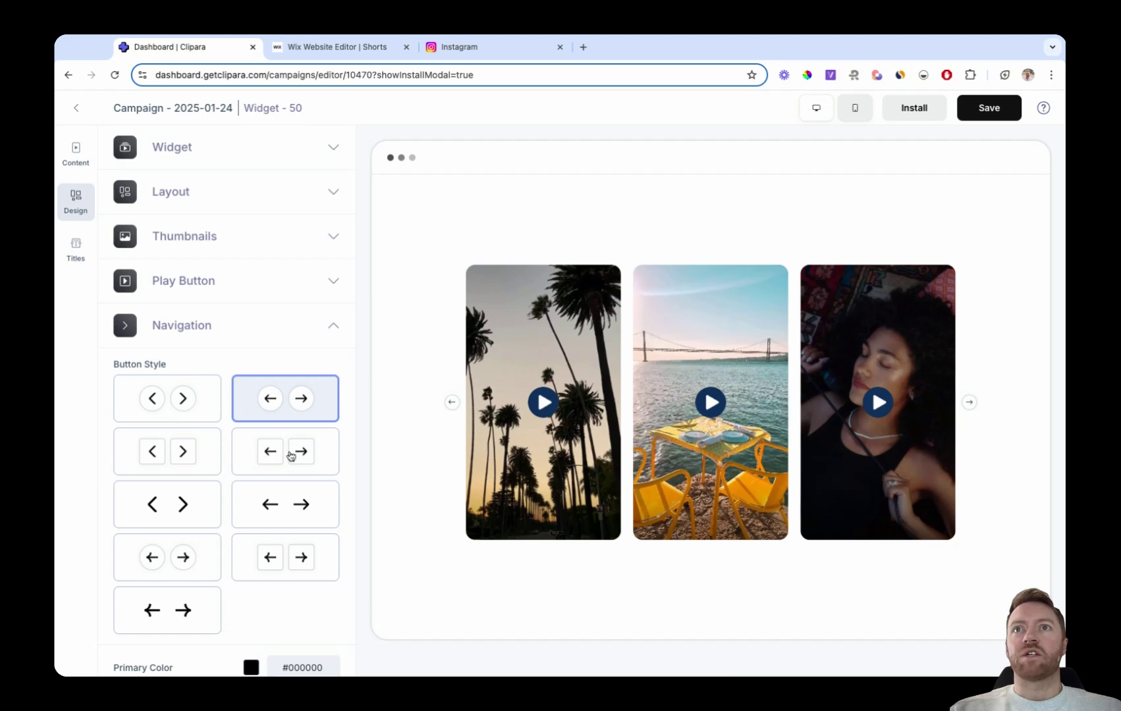
scroll(292, 456, "down", 3)
scroll(284, 483, "down", 2)
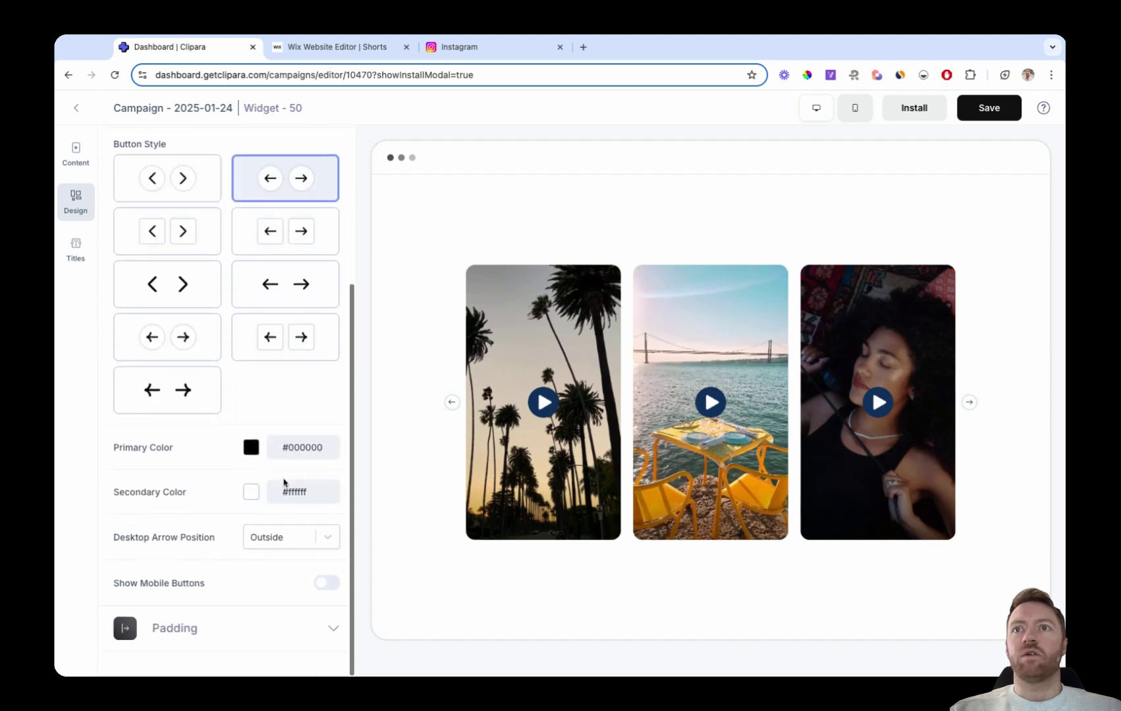
left_click(296, 545)
left_click(281, 644)
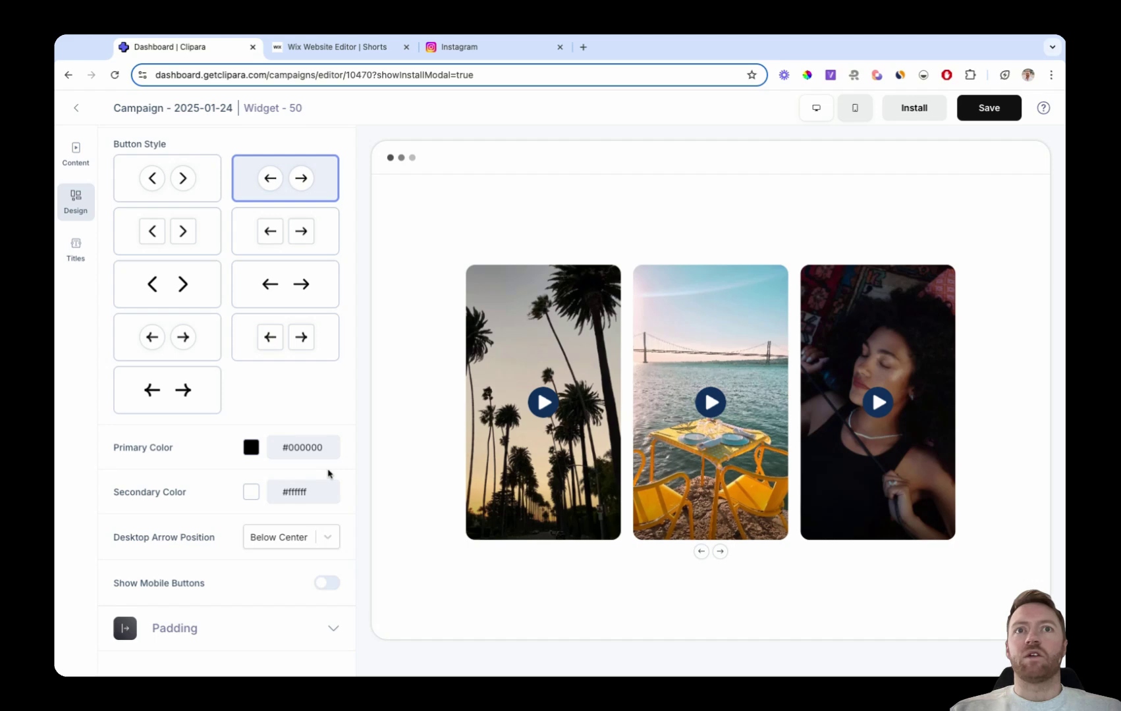
scroll(329, 474, "up", 3)
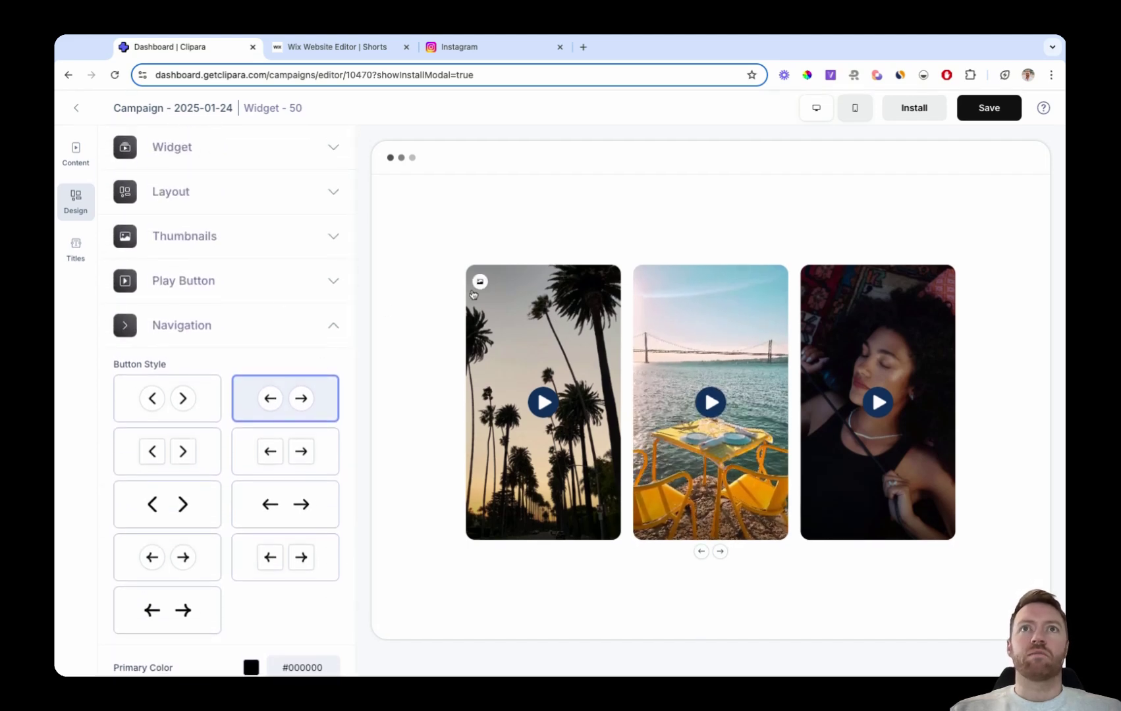
Set the first video's thumbnail, save the campaign, and copy its install code.
left_click(478, 282)
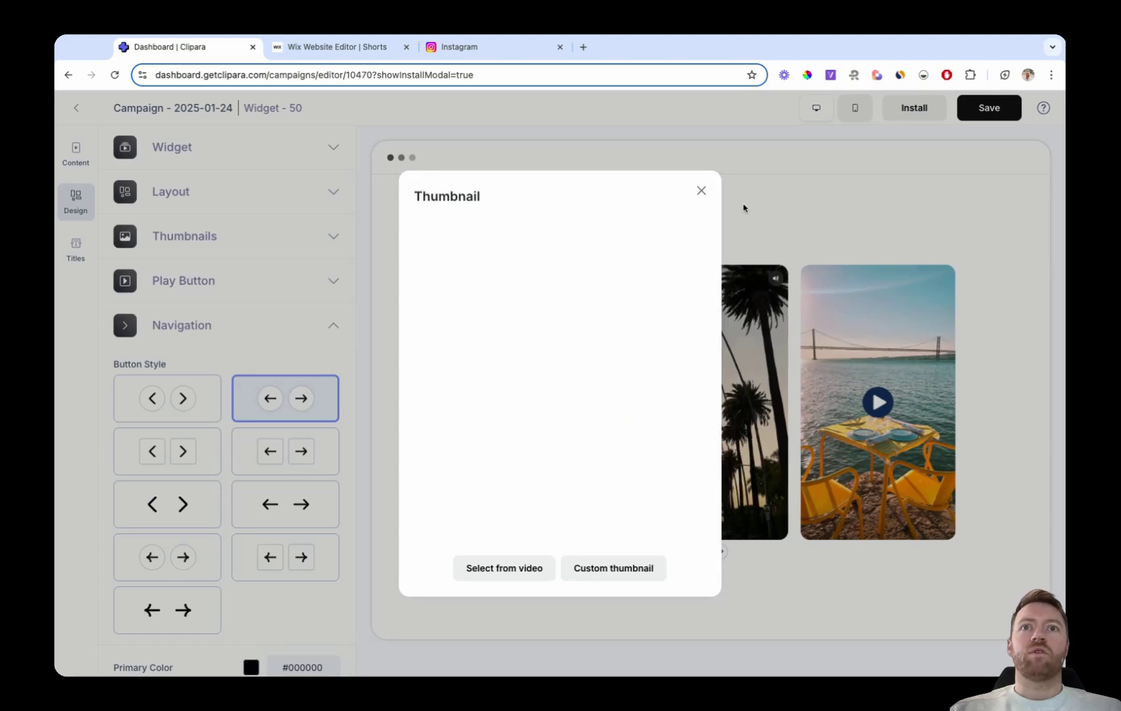
left_click(701, 191)
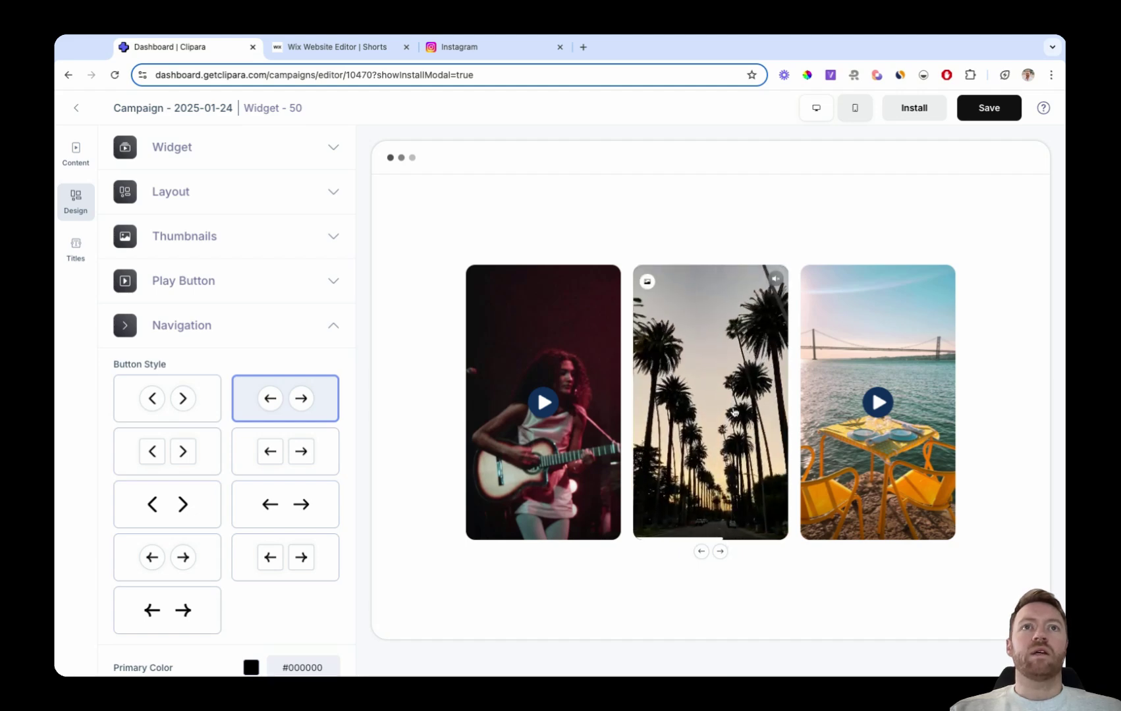
left_click(967, 110)
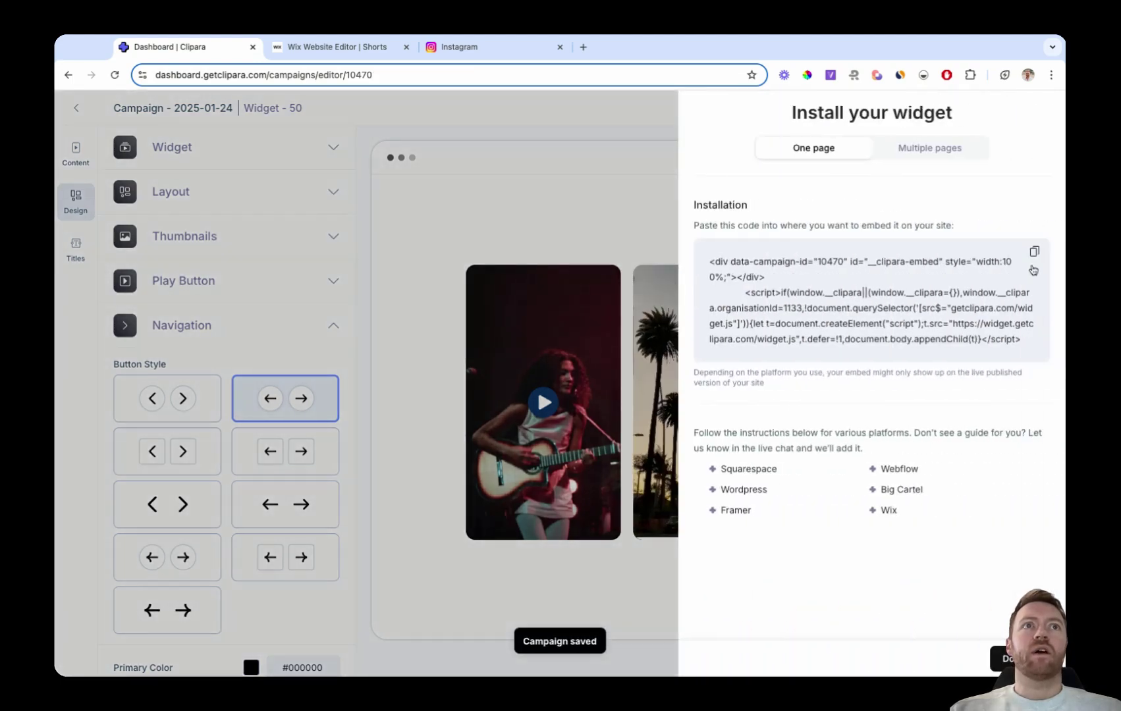
left_click(1037, 260)
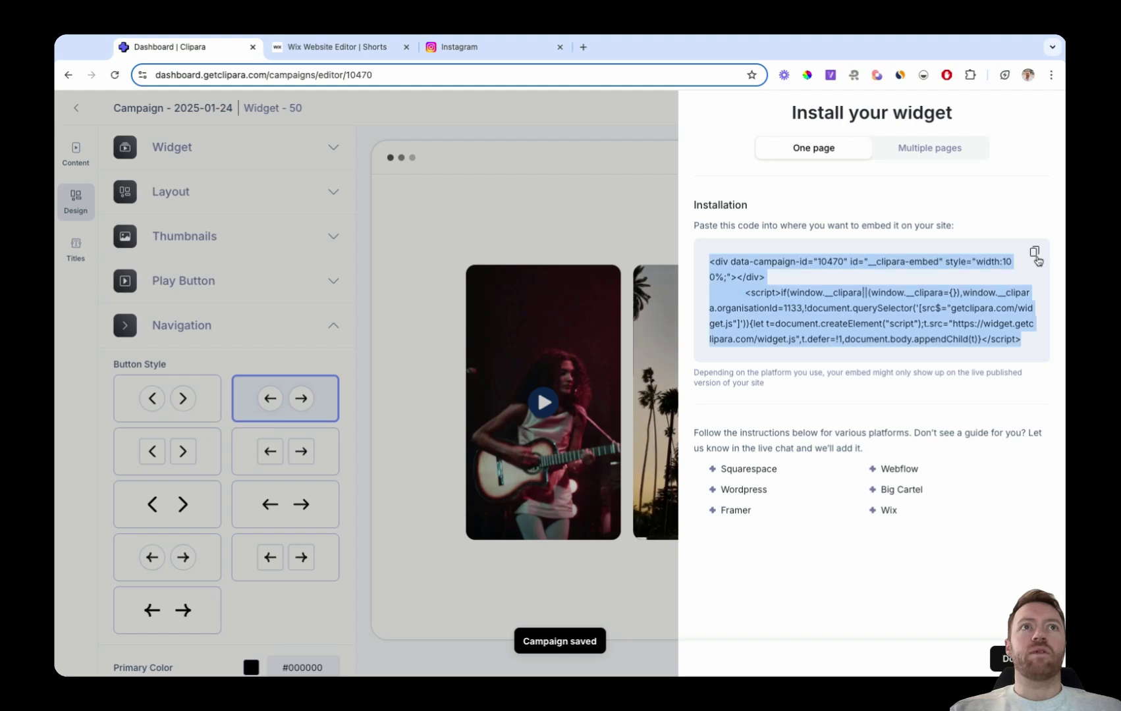
Back in Wix Editor, delete the old three-video HTML embed.
left_click(301, 45)
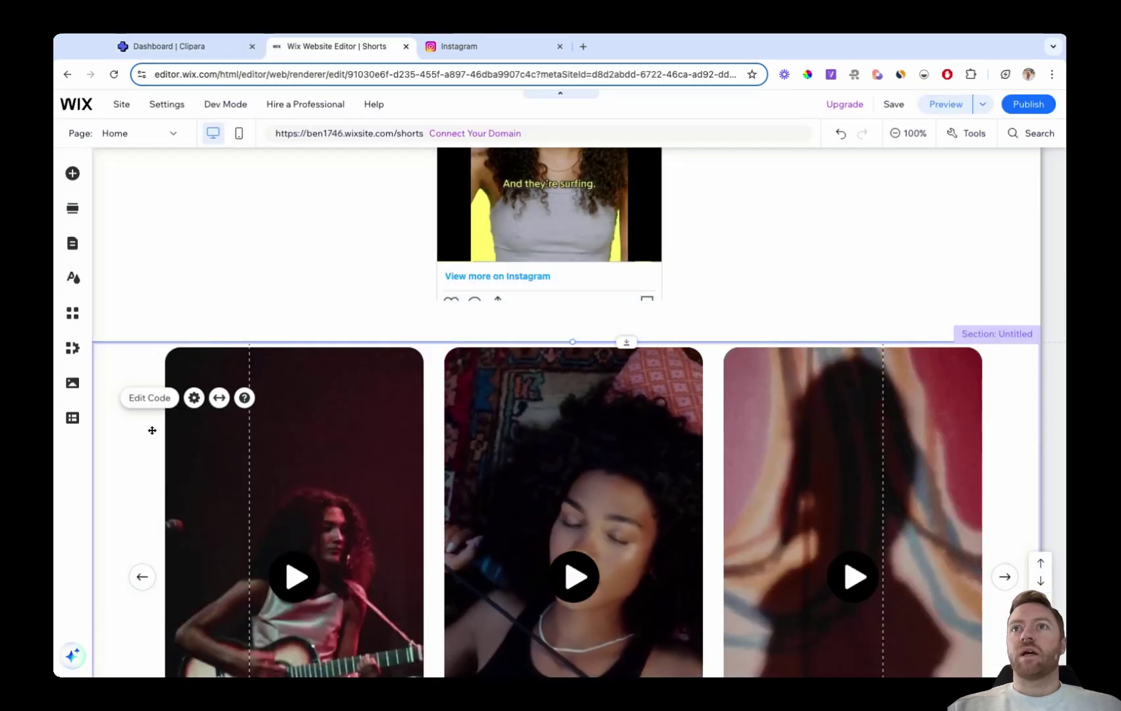
key("Delete")
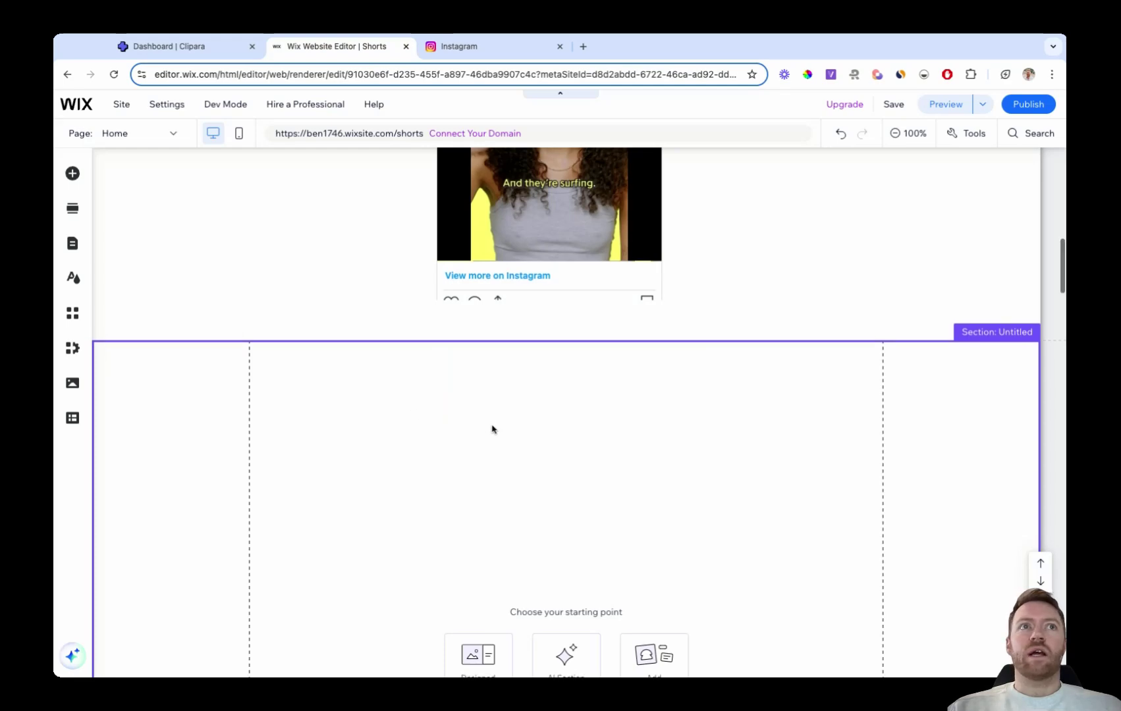
scroll(477, 424, "down", 3)
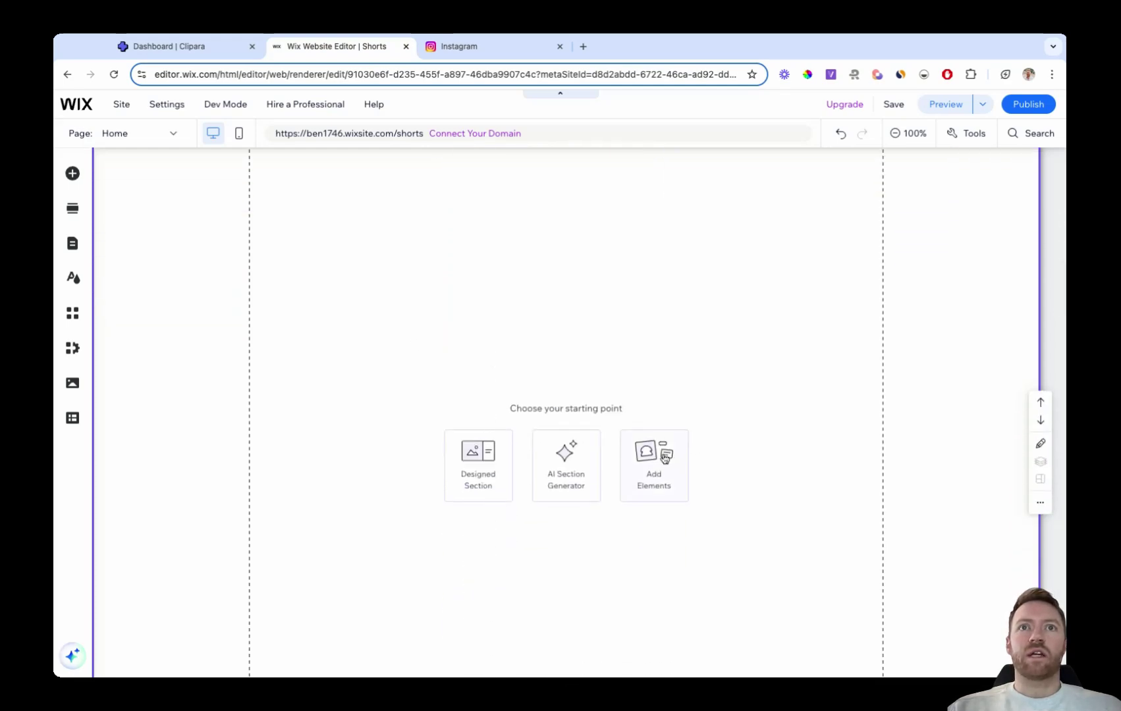
scroll(664, 459, "down", 2)
scroll(662, 458, "up", 1)
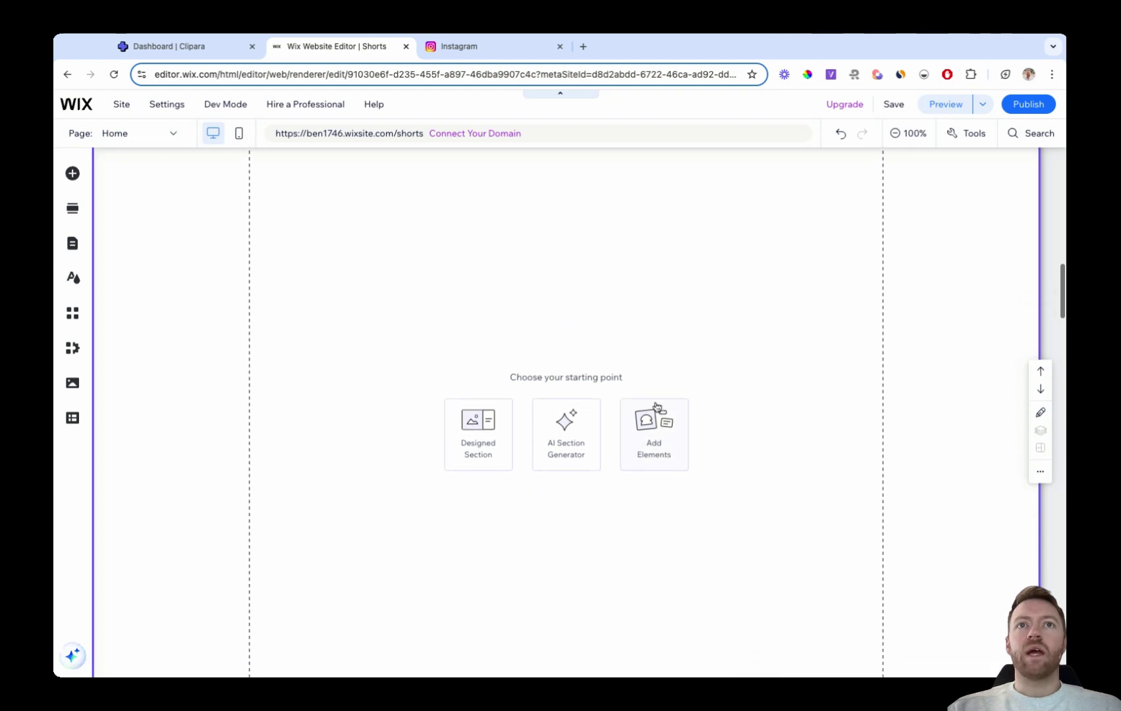
Add an Embed HTML element from Popular Embeds and close its HTML settings empty.
left_click(661, 437)
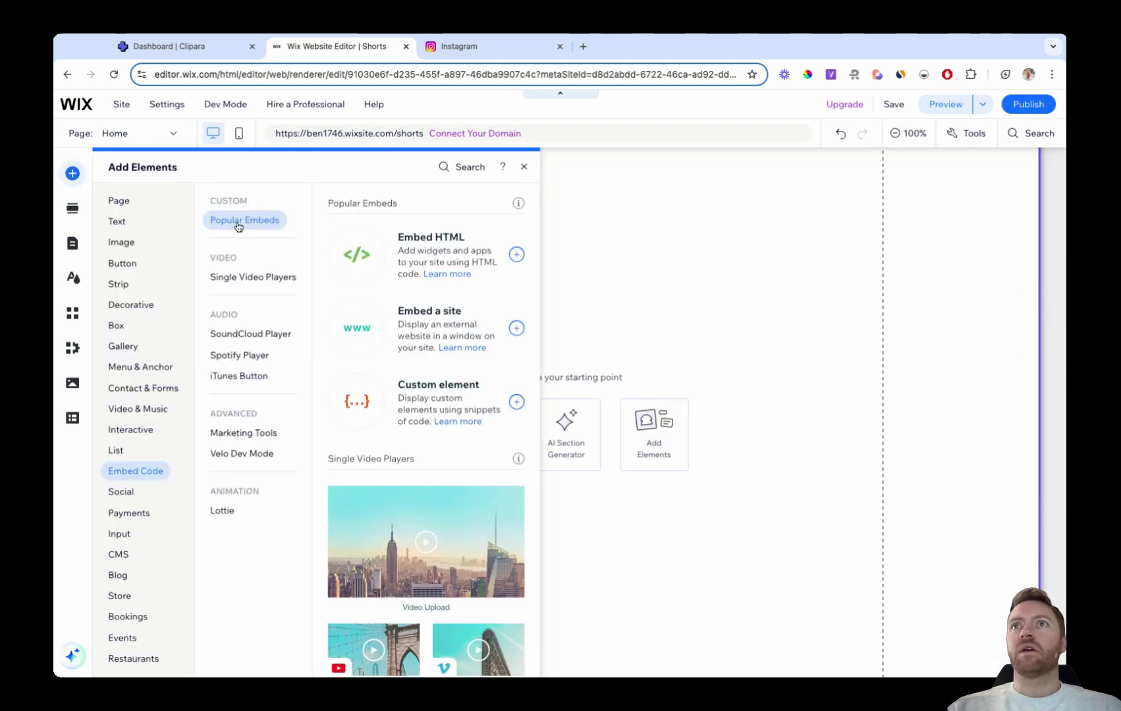
left_click(227, 279)
scroll(411, 272, "up", 3)
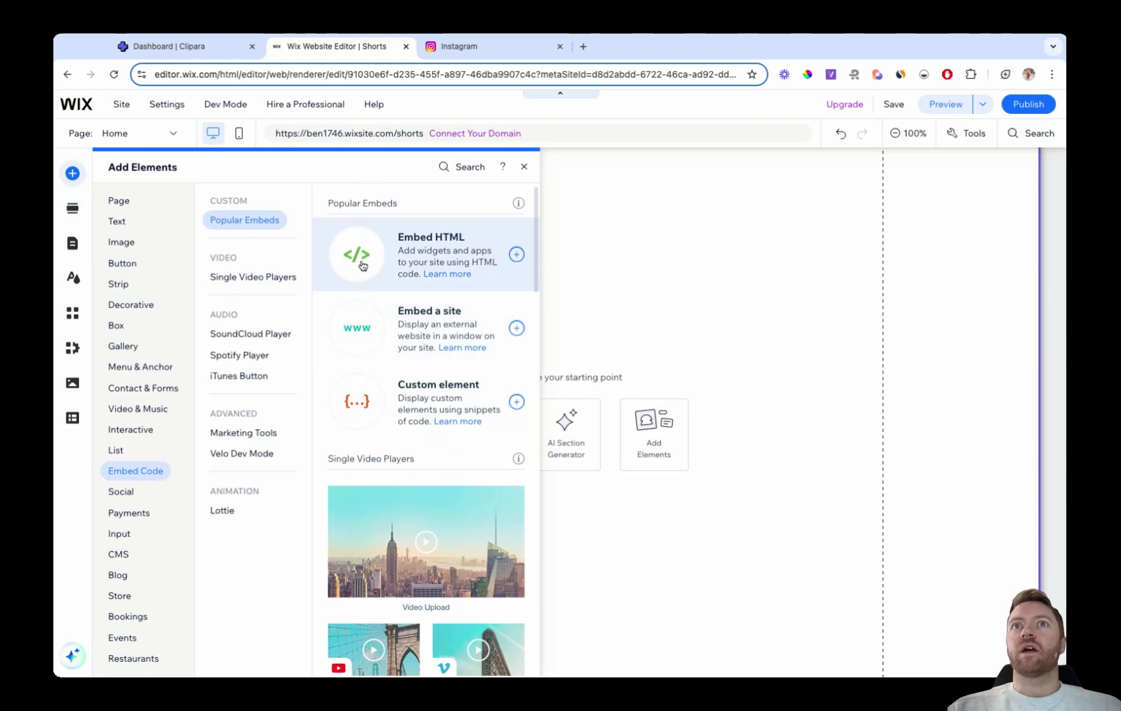
left_click(362, 265)
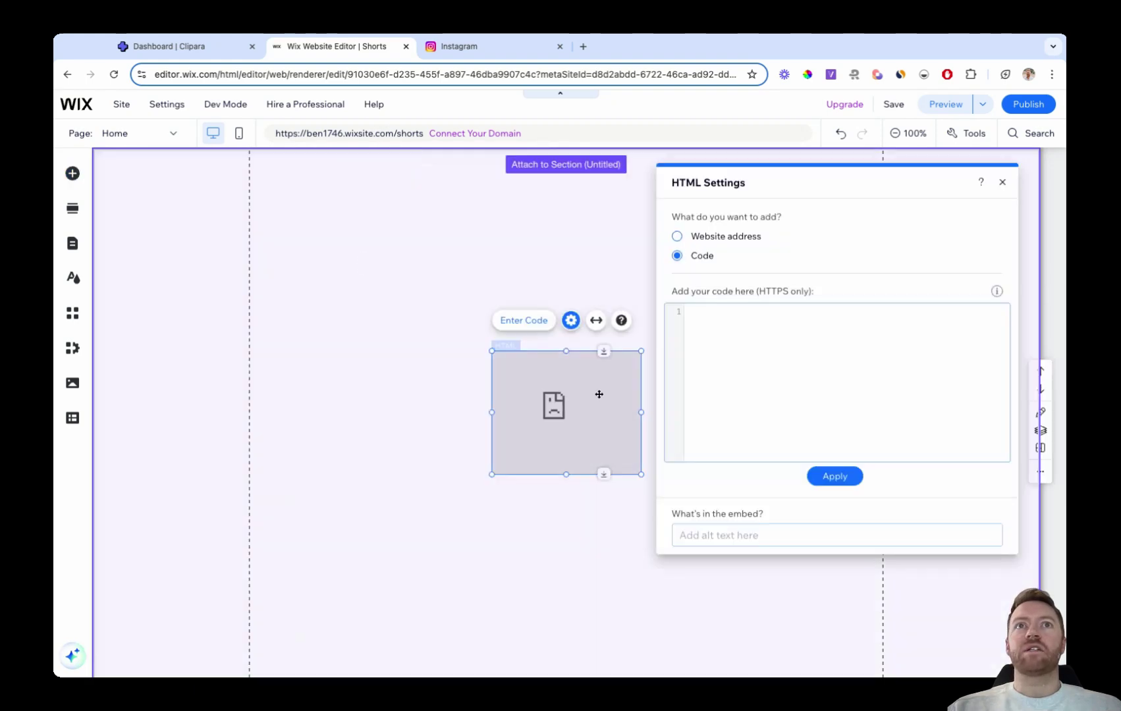
left_click(602, 232)
left_click(488, 354)
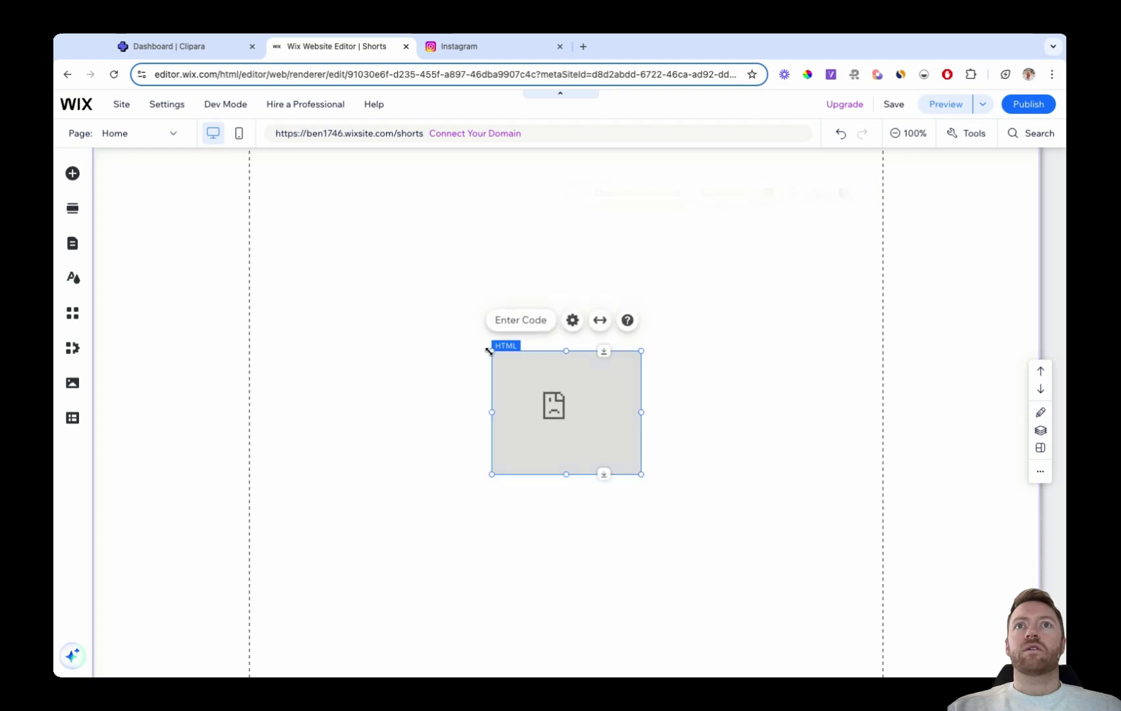
Stretch the HTML embed to full section width and height, then switch to the mobile layout.
left_click_drag(493, 350, 179, 189)
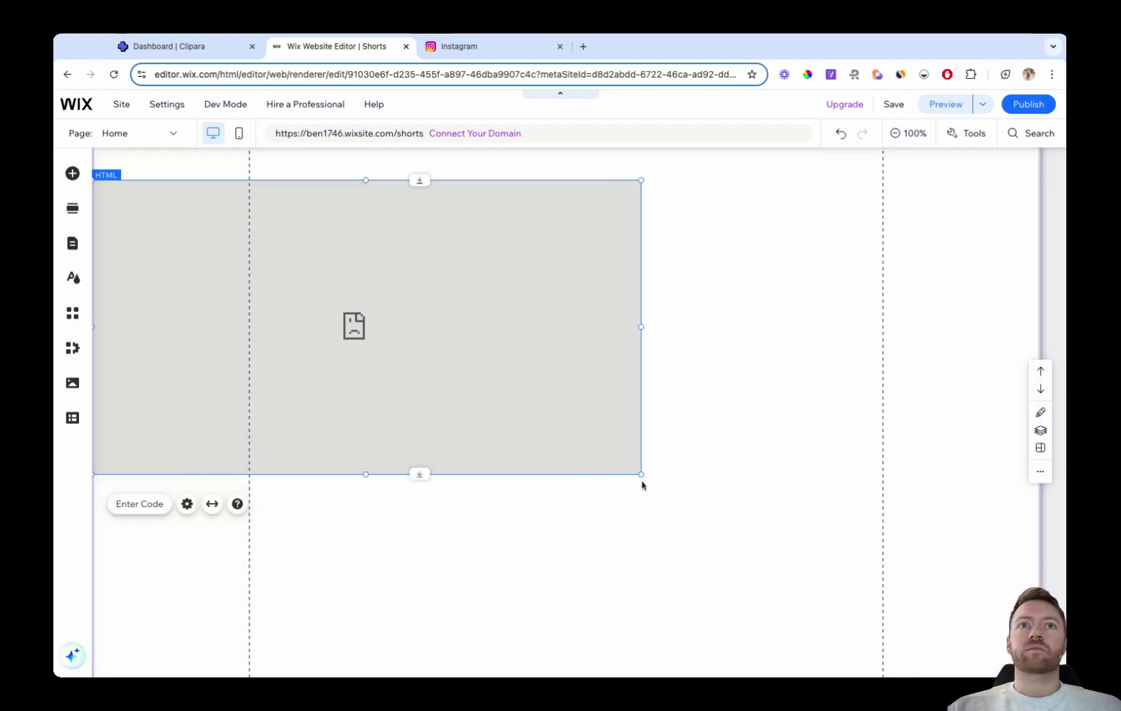
left_click_drag(641, 474, 641, 474)
scroll(733, 541, "down", 2)
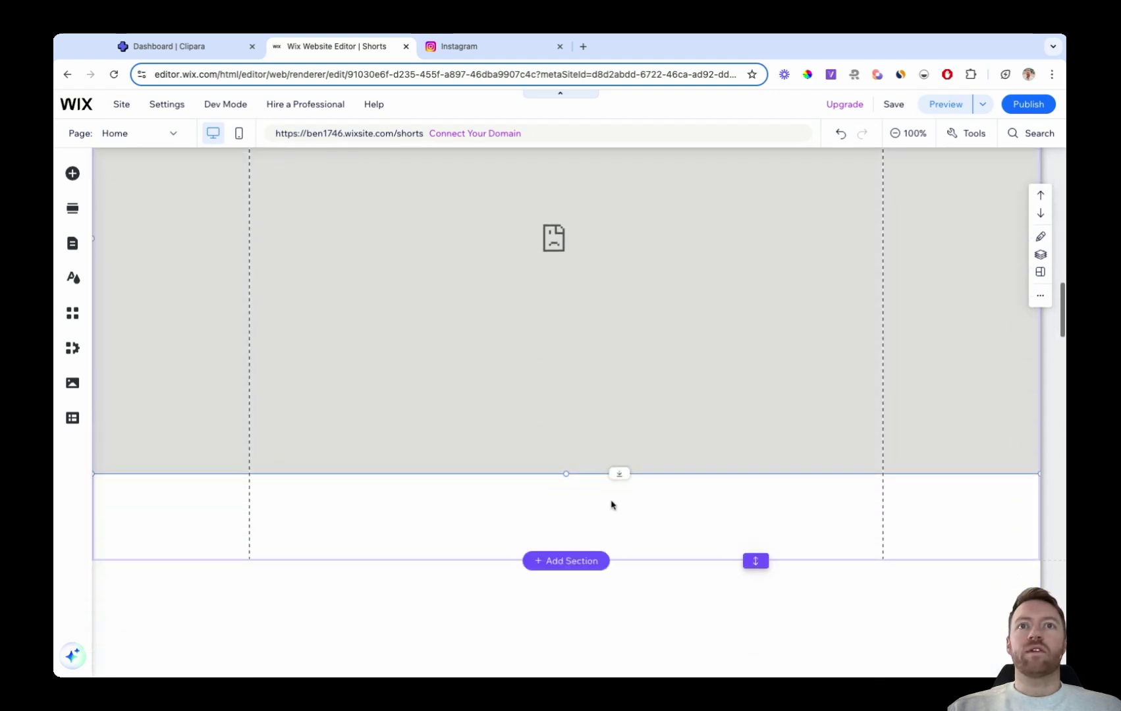
left_click_drag(567, 473, 565, 472)
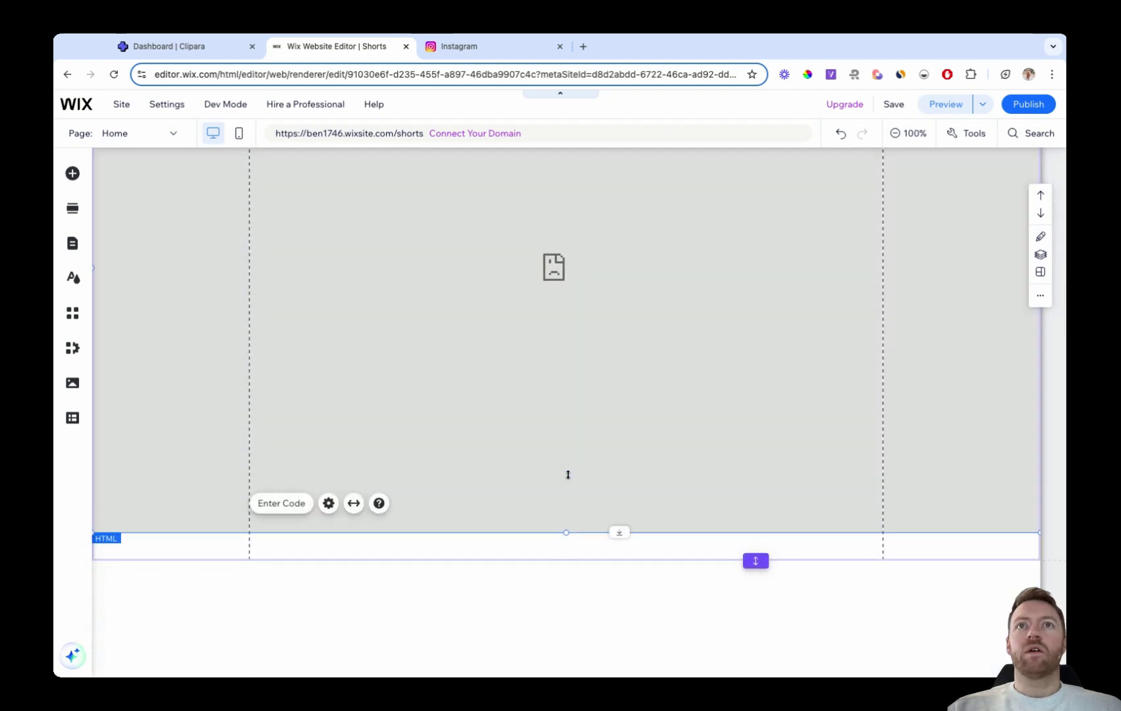
scroll(565, 520, "up", 3)
left_click(237, 139)
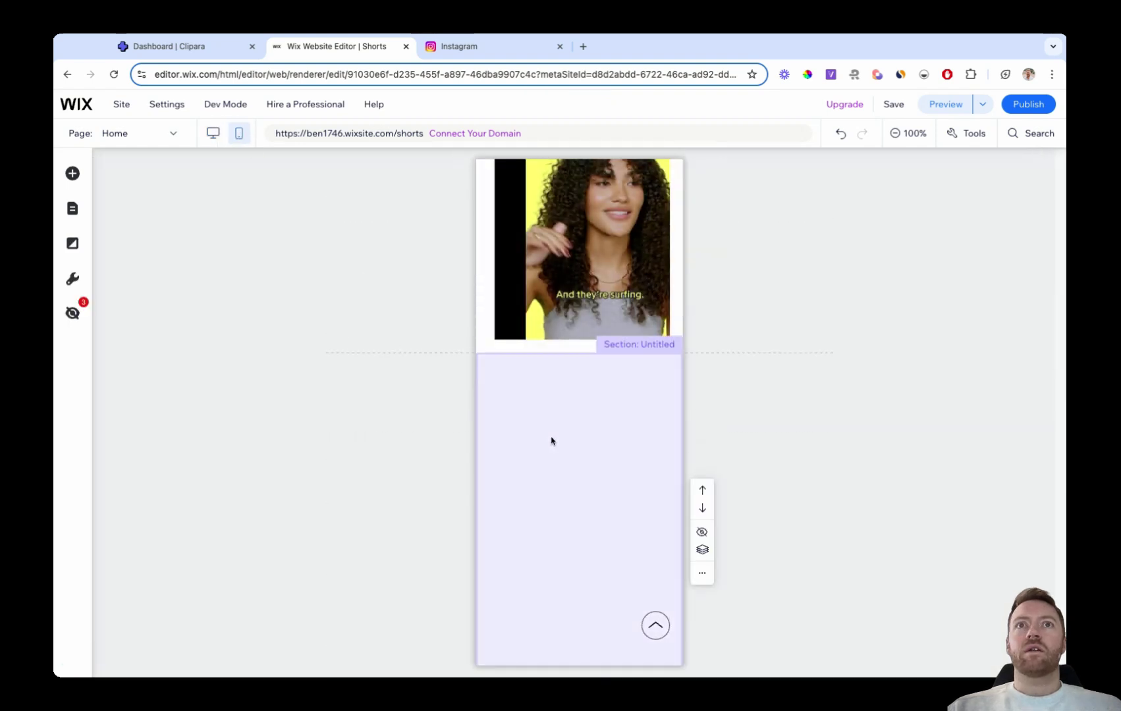
Stretch the mobile HTML embed to the section's full width and height, then return to desktop view.
left_click(561, 445)
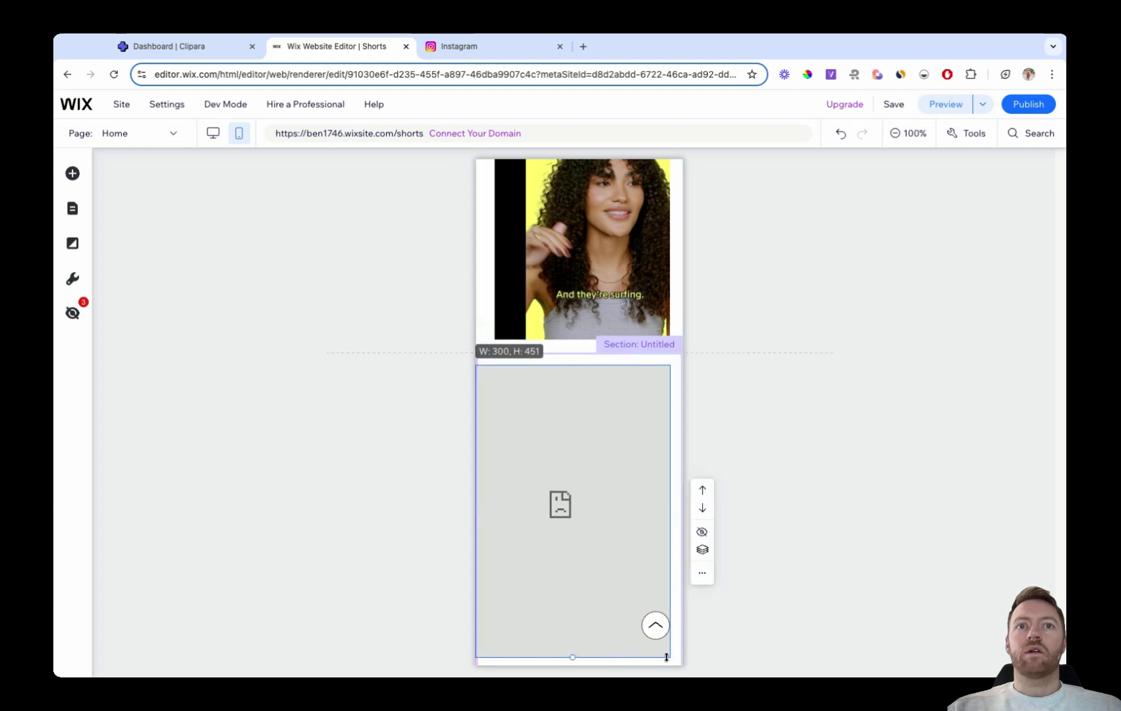
left_click_drag(695, 671, 692, 666)
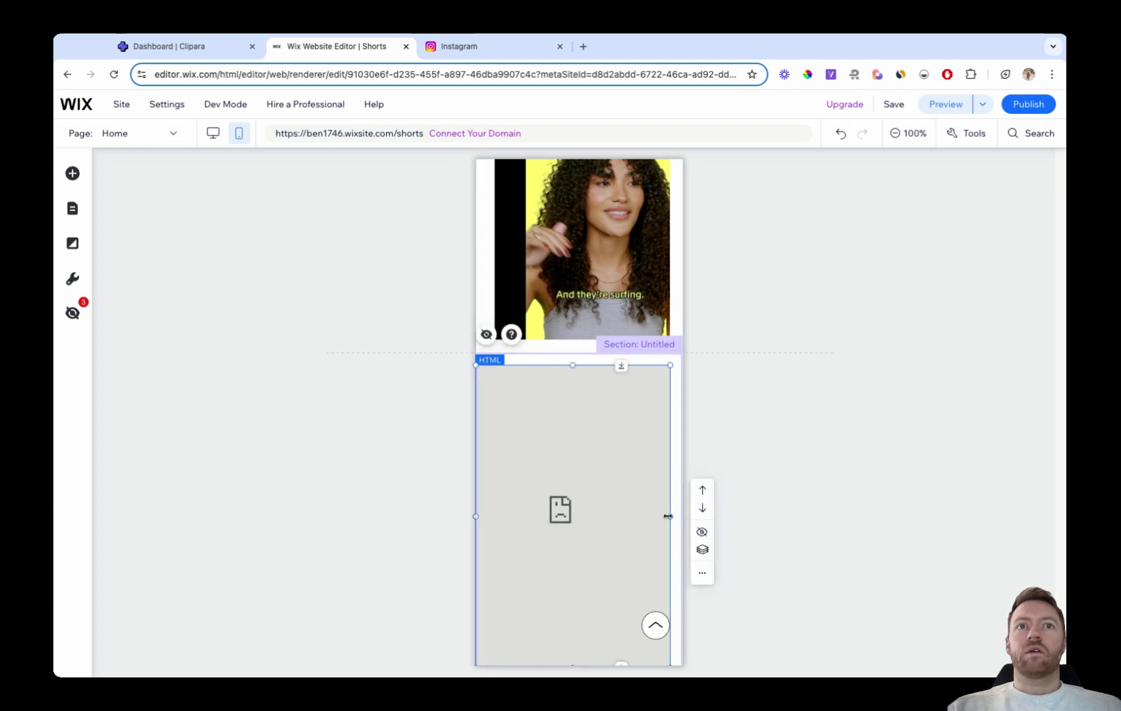
left_click_drag(667, 517, 678, 516)
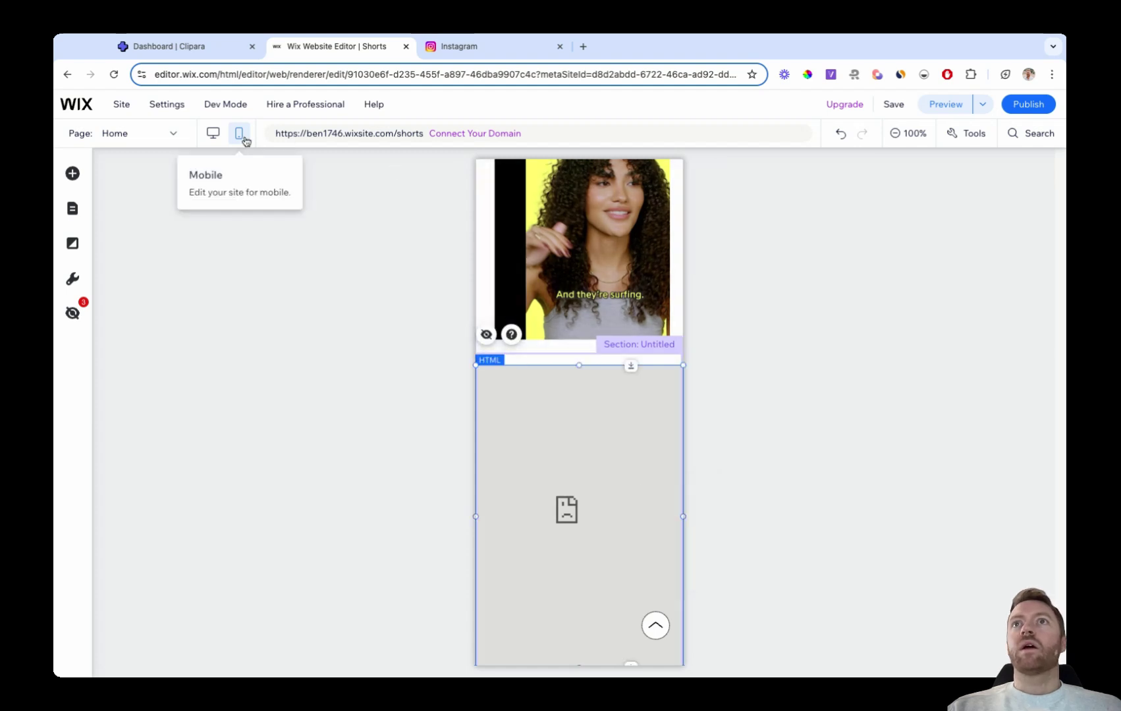
left_click(216, 136)
mouse_move(487, 416)
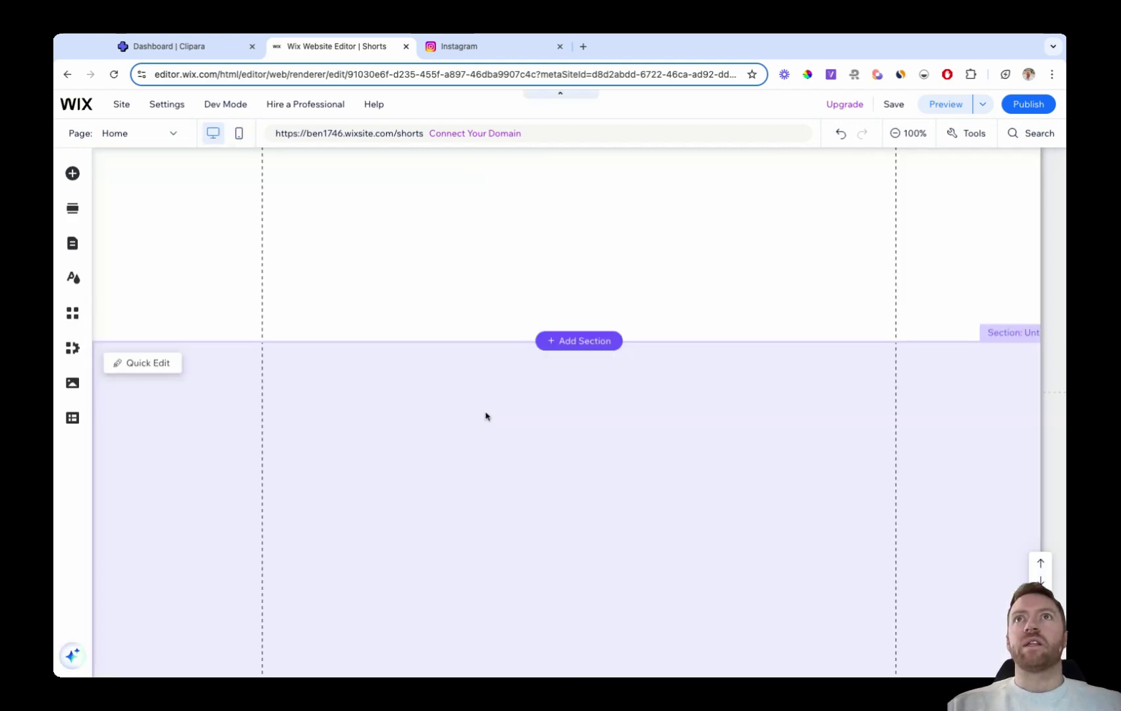
scroll(577, 546, "down", 2)
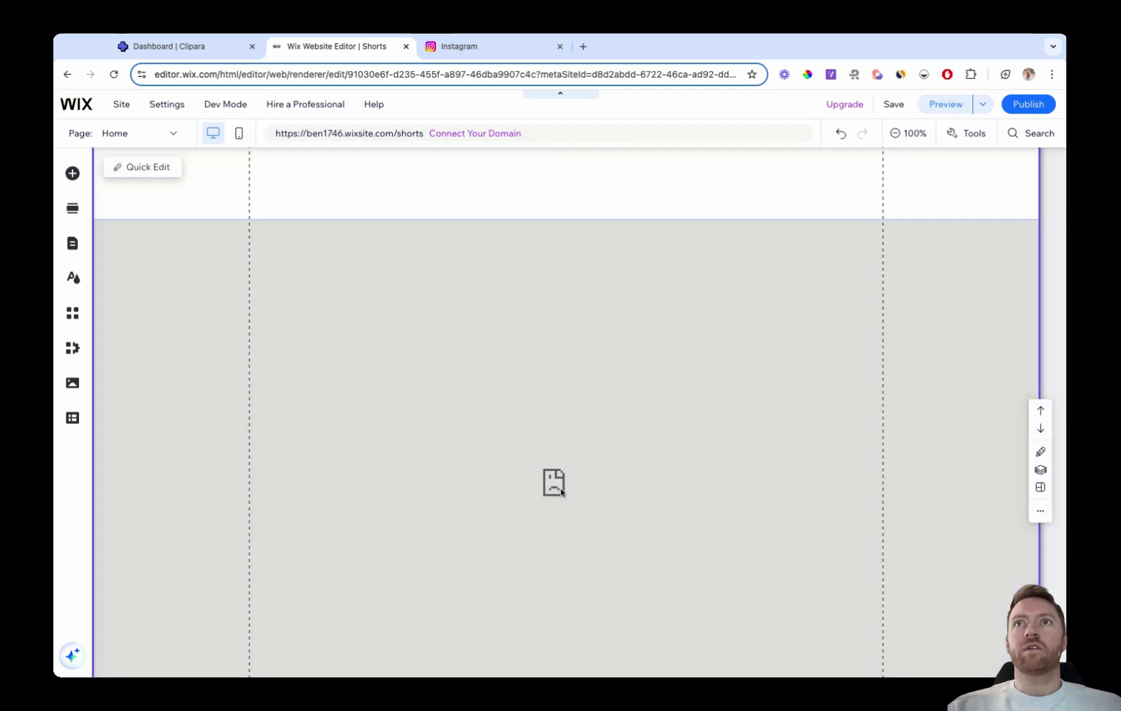
scroll(534, 458, "down", 1)
Paste the Clipara snippet into the empty HTML embed's code box and apply it.
left_click(519, 437)
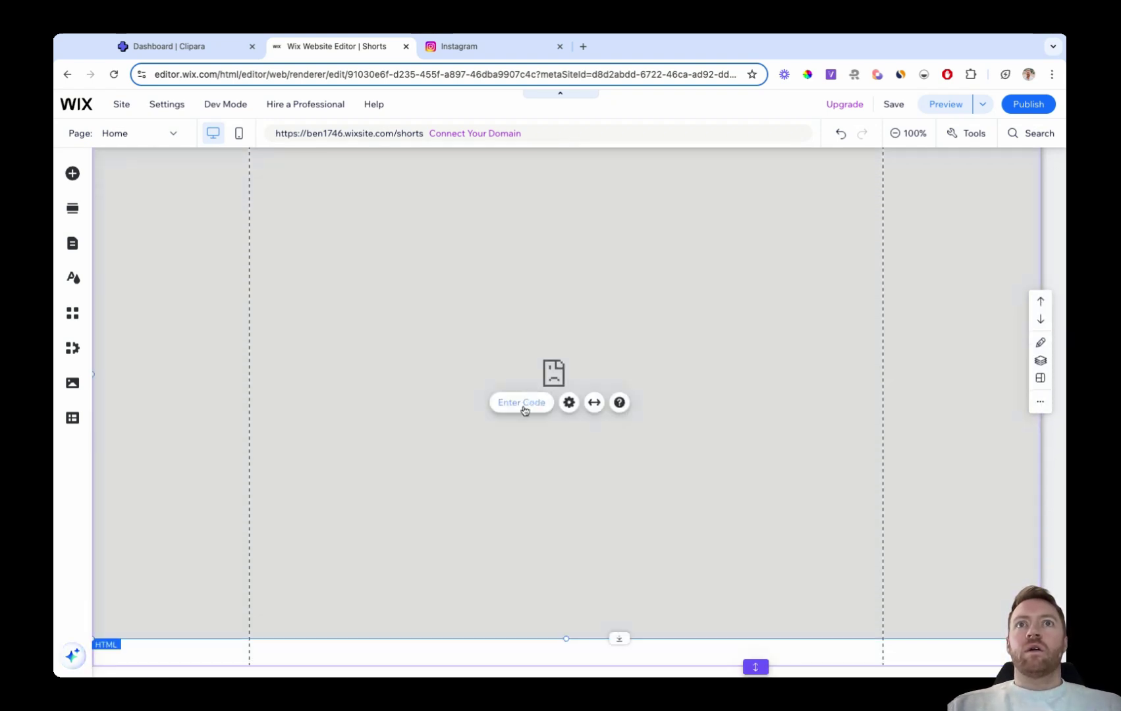
left_click(522, 406)
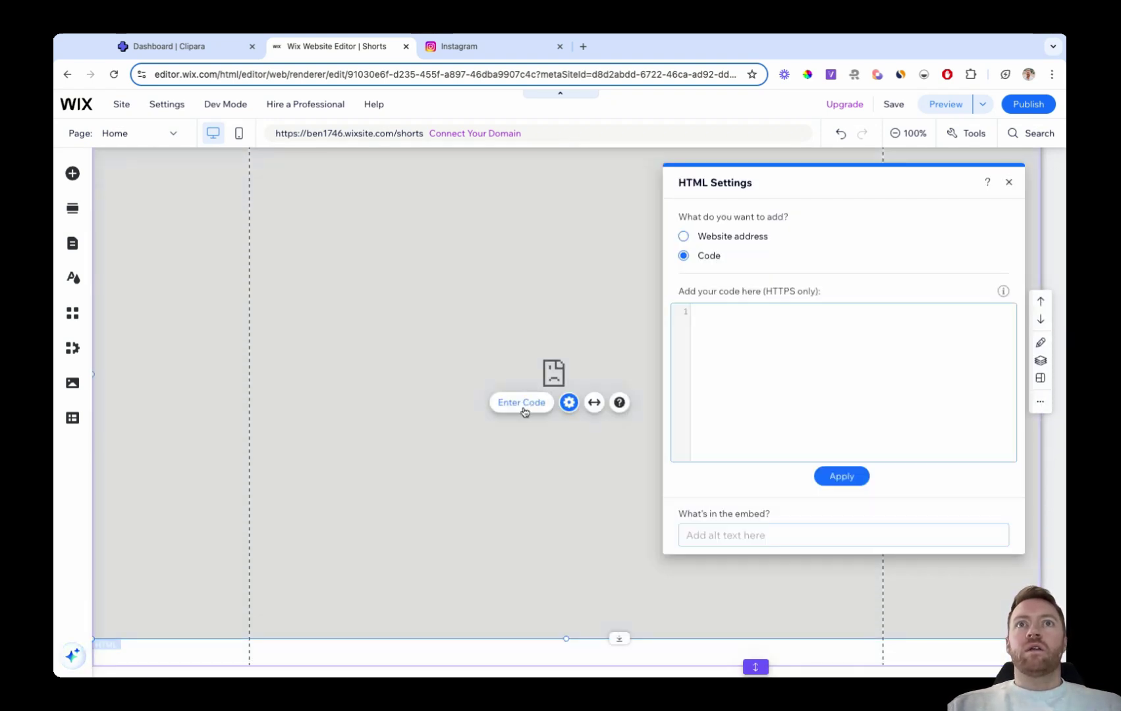
left_click(820, 387)
type("<div data-campaign-id=\"10470\" id=\"__clipara-embed\" style=\"width:100%;\"></div>               <script>if(window.__clipara||(window.__clipara={}),window.__clipara.organisationId=1133,!document.querySelector('[src$=\"getclipara.com/widget.js\"]')){let t=document.createElement(\"script\");t.src=\"https://widget.getclipara.com/widget.js\",t.defer=!1,document.body.appendChild(t)}</script>")
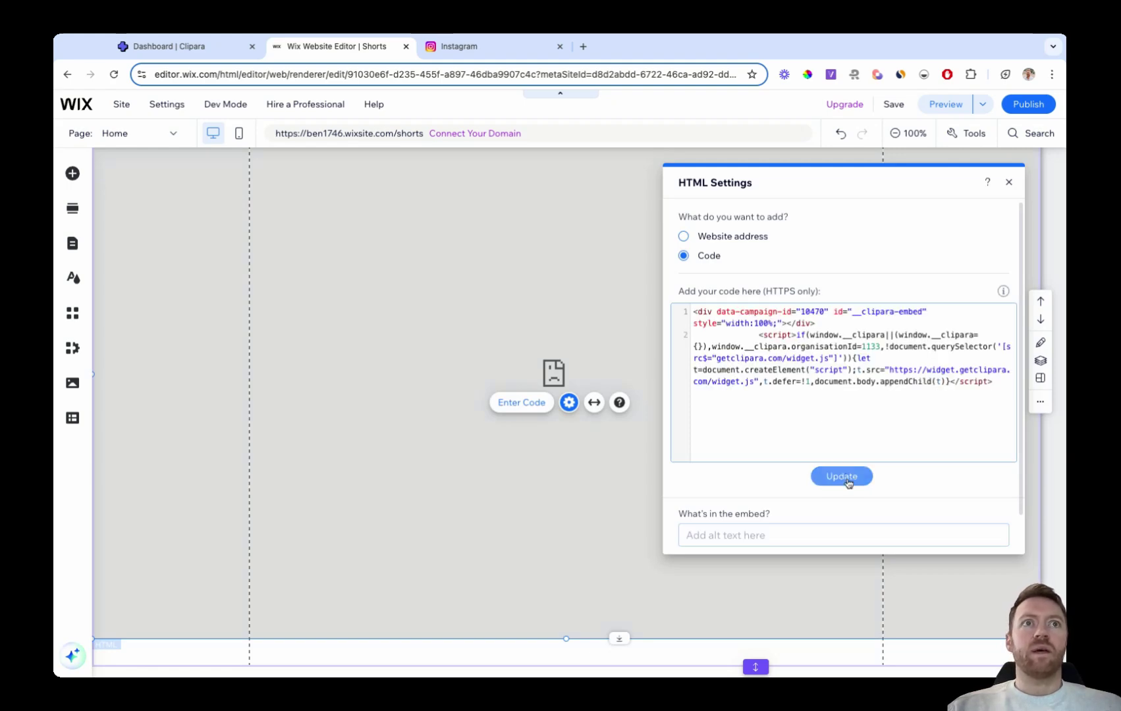
left_click(842, 476)
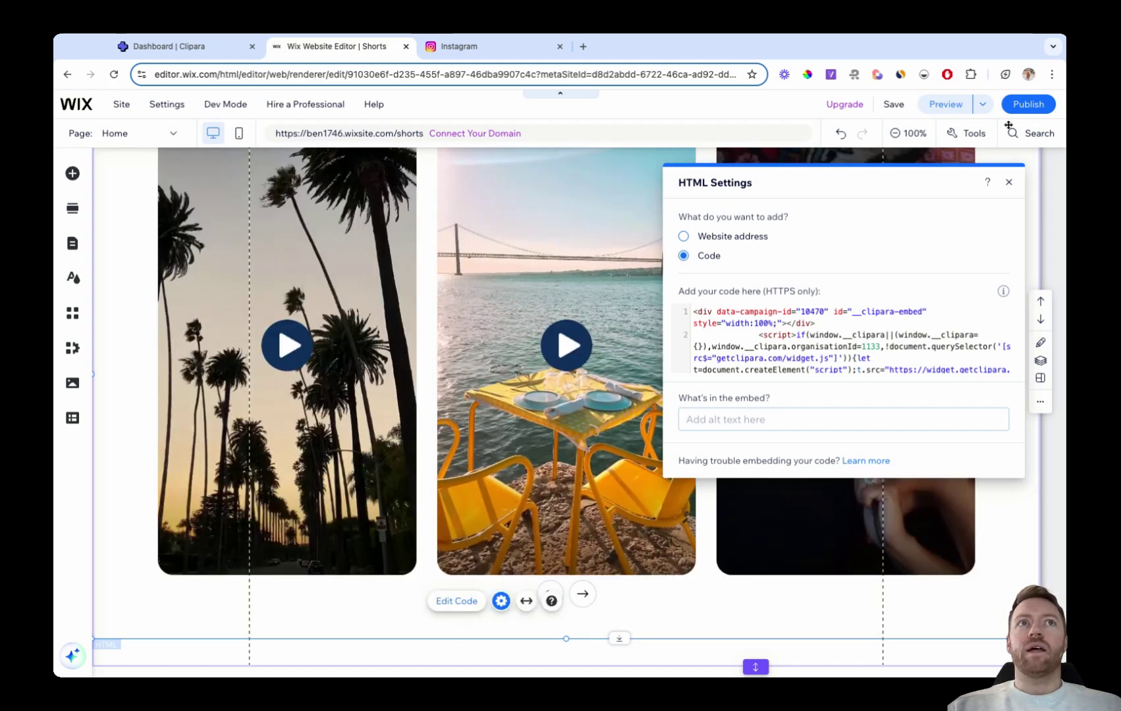
left_click(1009, 183)
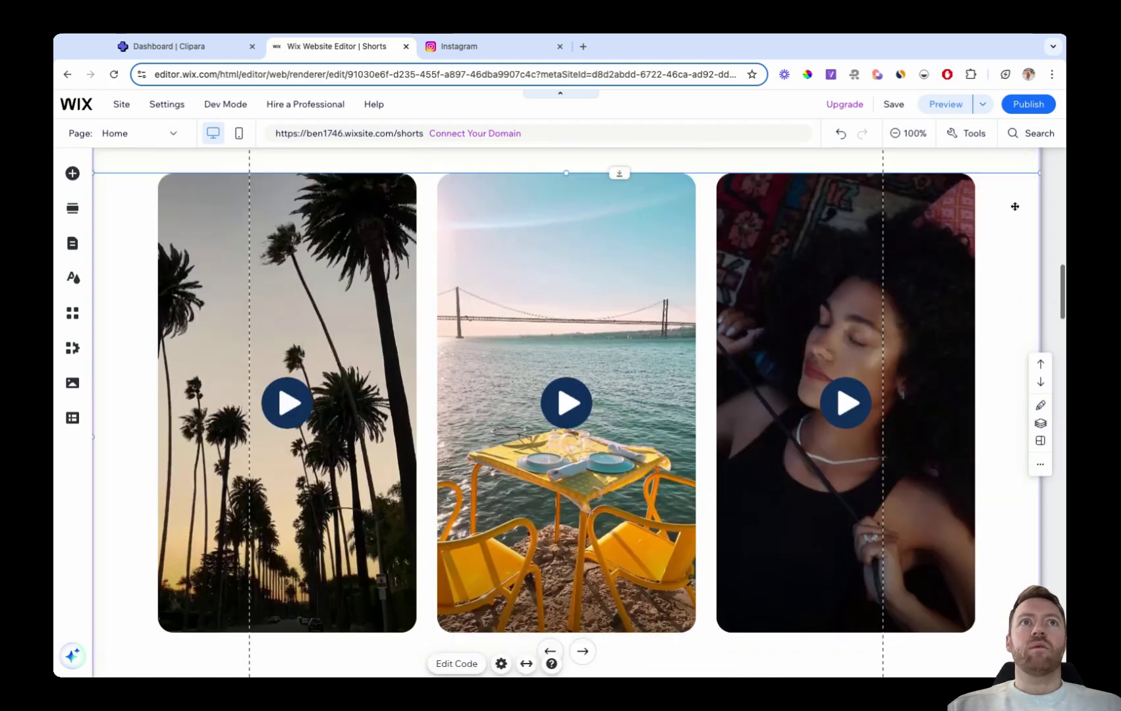
scroll(1013, 193, "up", 1)
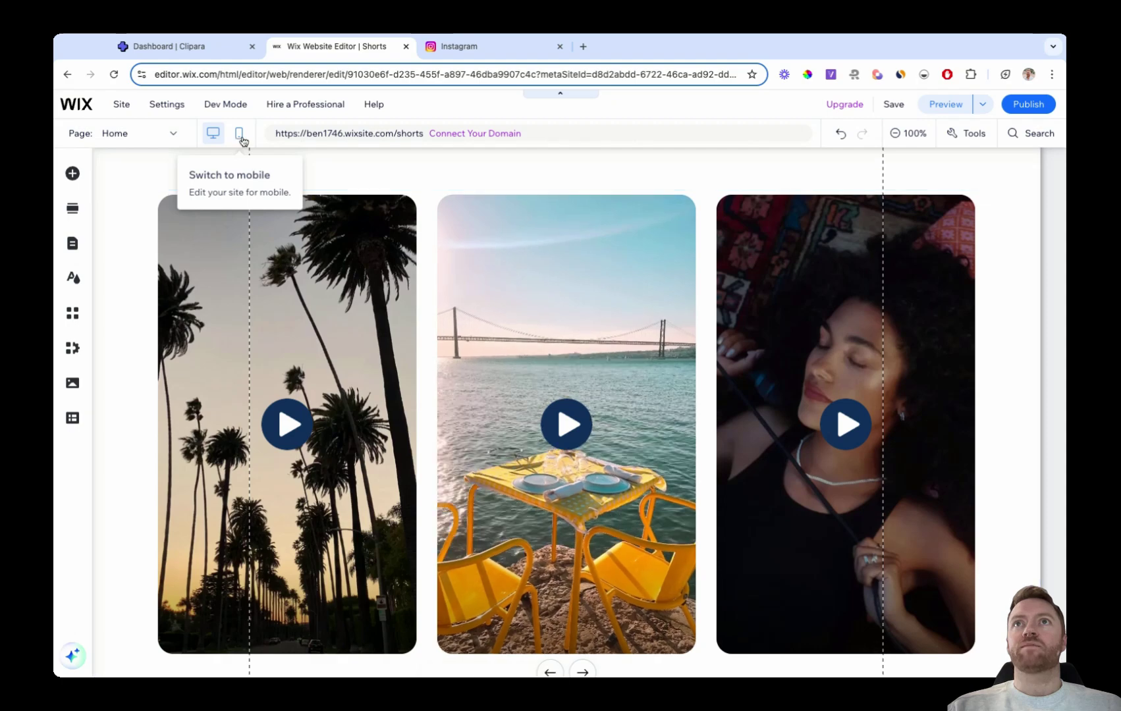
left_click(232, 158)
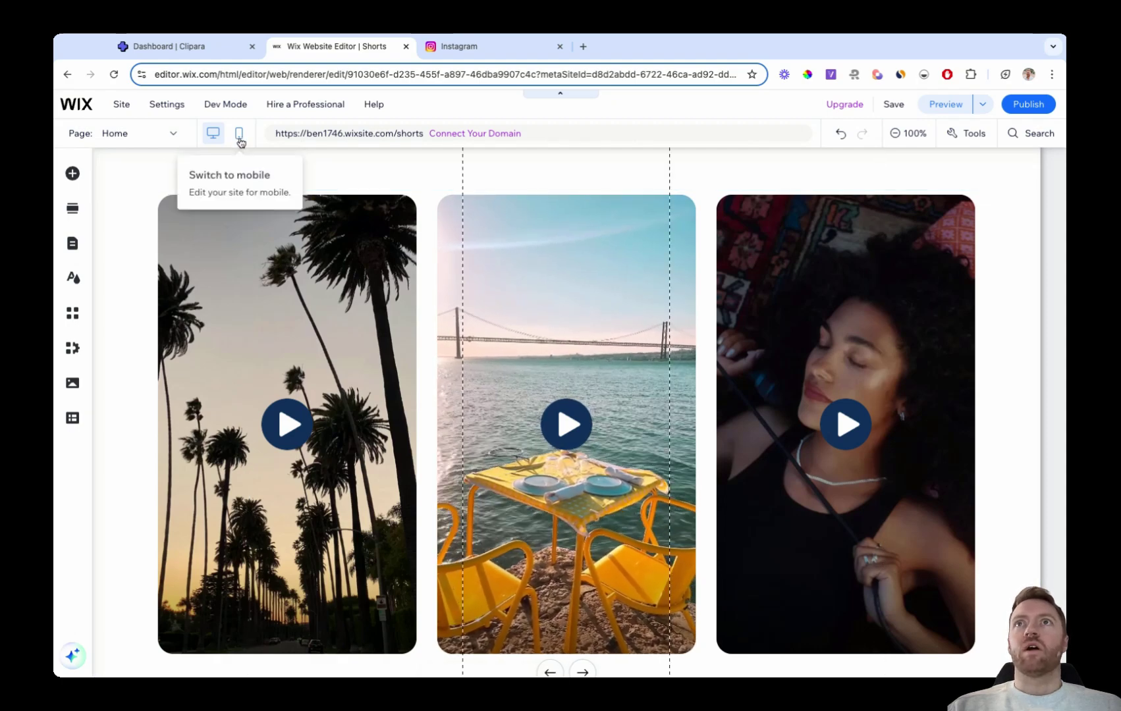
Switch to the phone layout and select the carousel embed there.
left_click(238, 133)
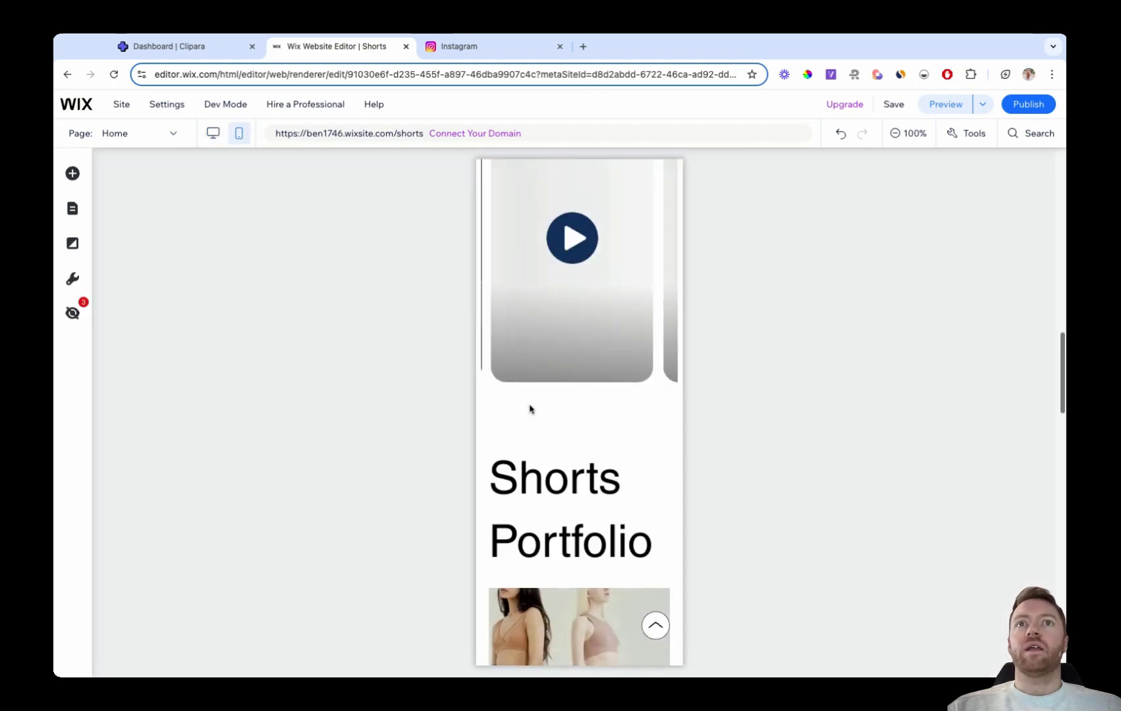
scroll(530, 409, "up", 2)
scroll(611, 410, "up", 2)
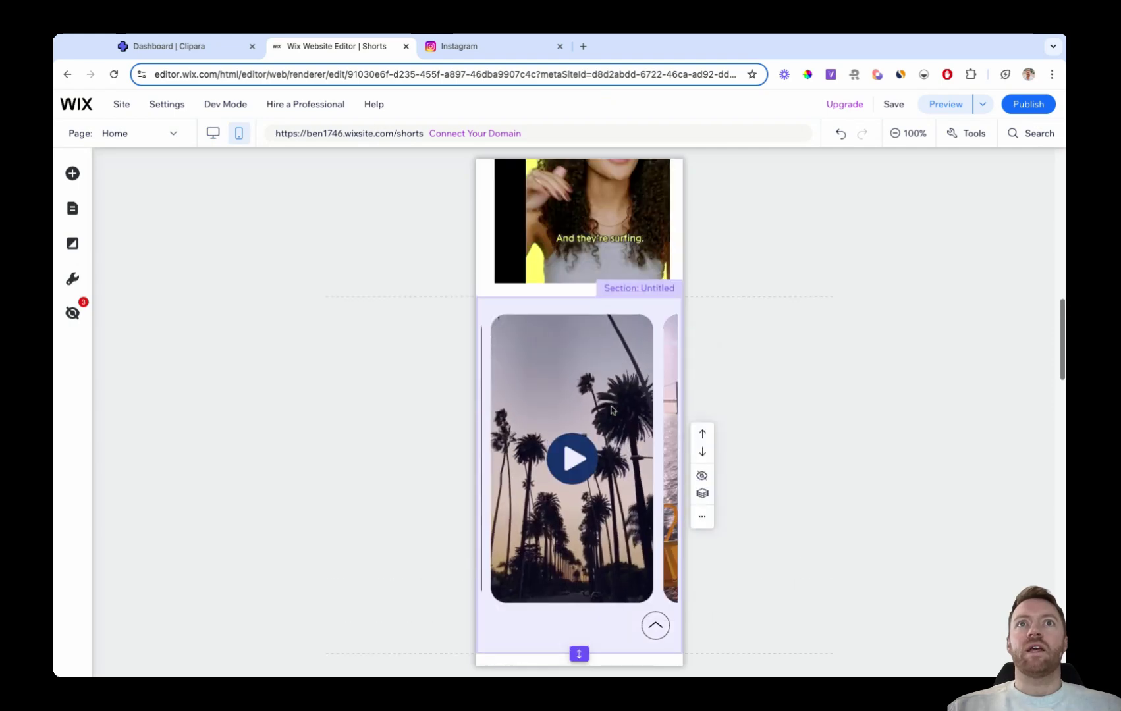
scroll(612, 411, "down", 1)
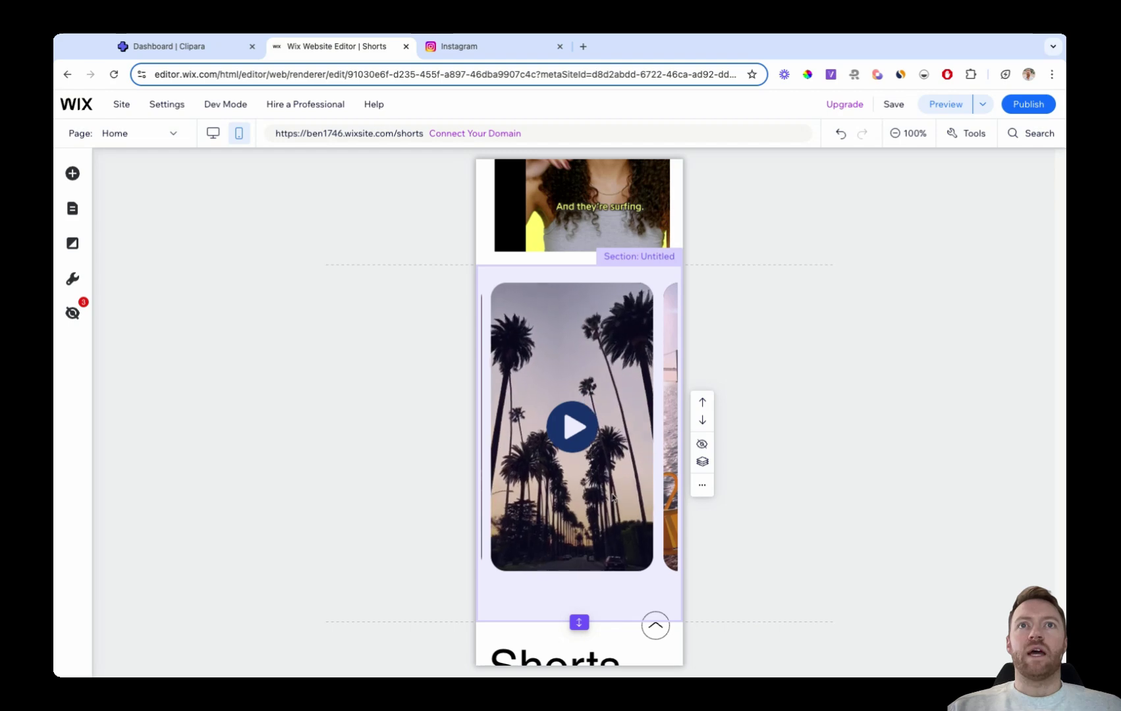
mouse_move(613, 497)
left_mouse_down()
mouse_move(536, 471)
mouse_move(639, 478)
left_mouse_up()
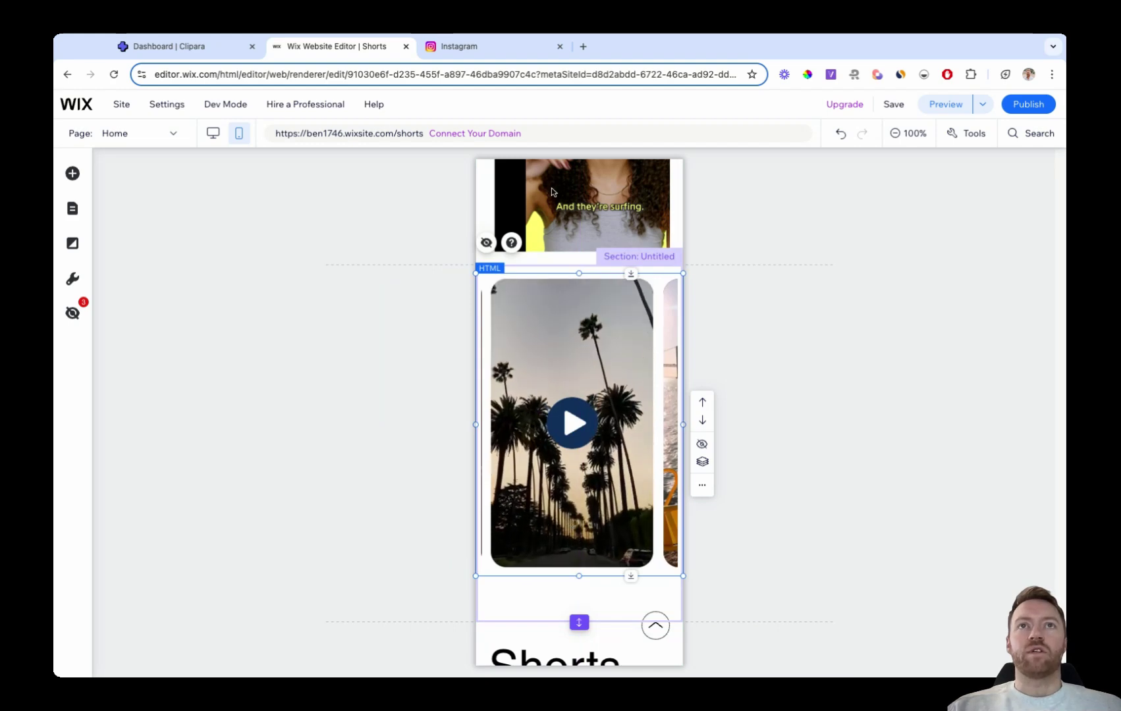
Title the palm-tree and sea videos LOS ANGELES and PORTUGAL, with title position set to Below.
left_click(208, 52)
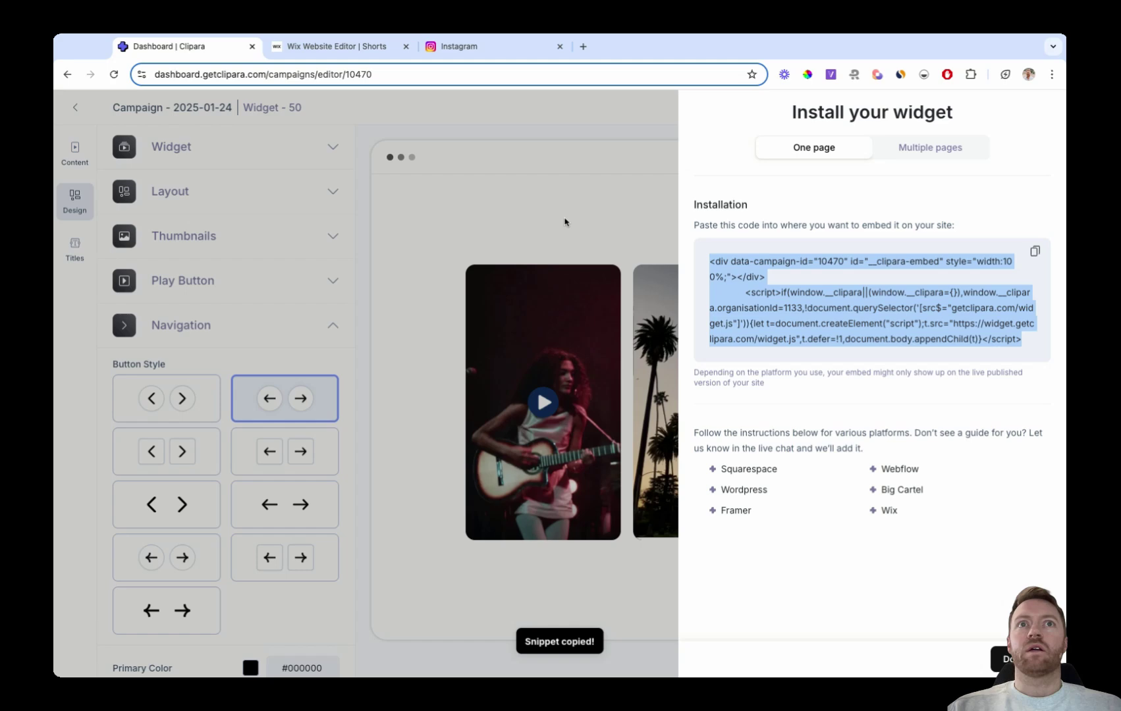
left_click(565, 223)
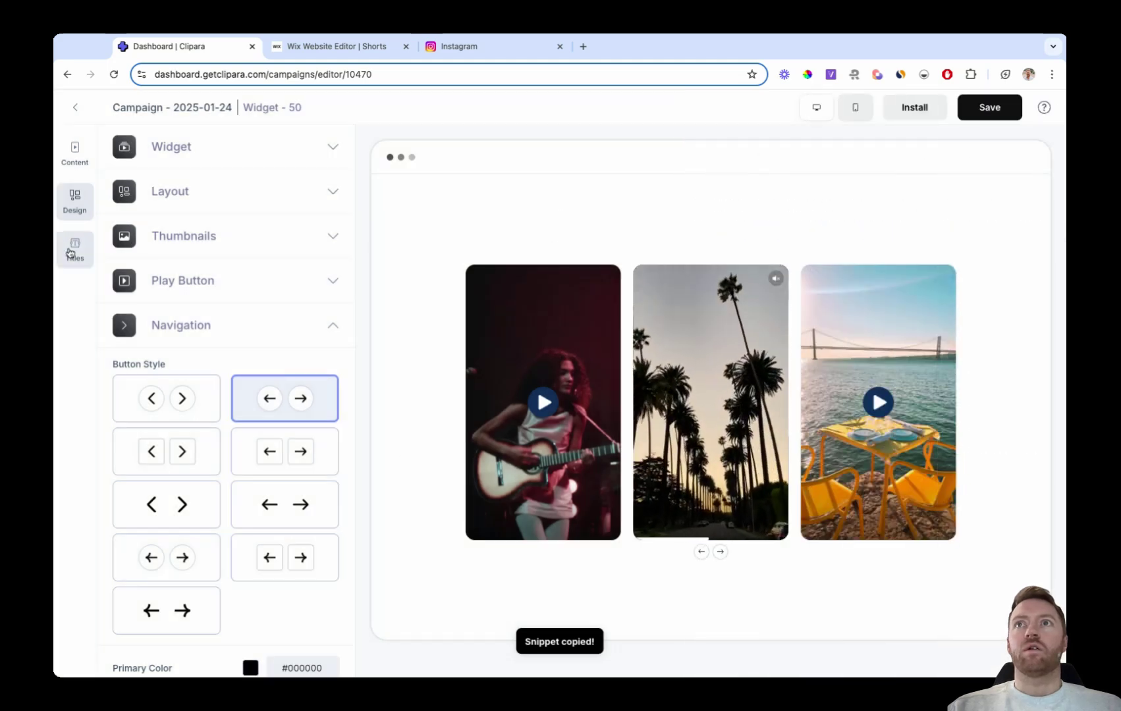
left_click(73, 251)
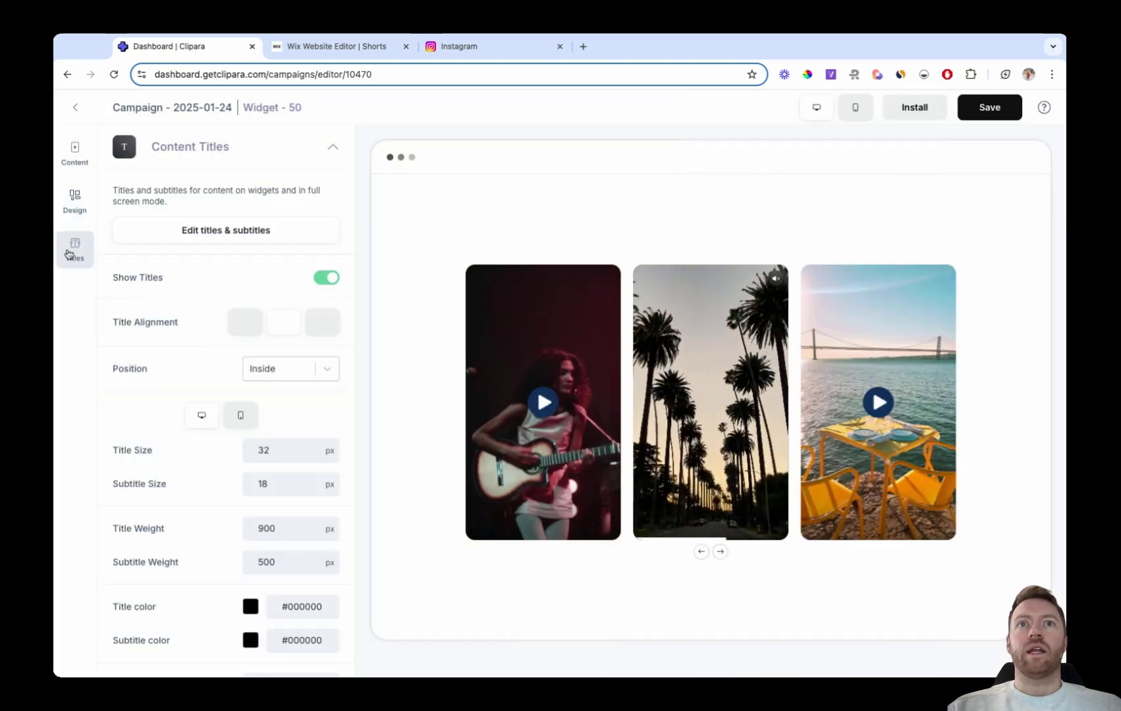
left_click(216, 244)
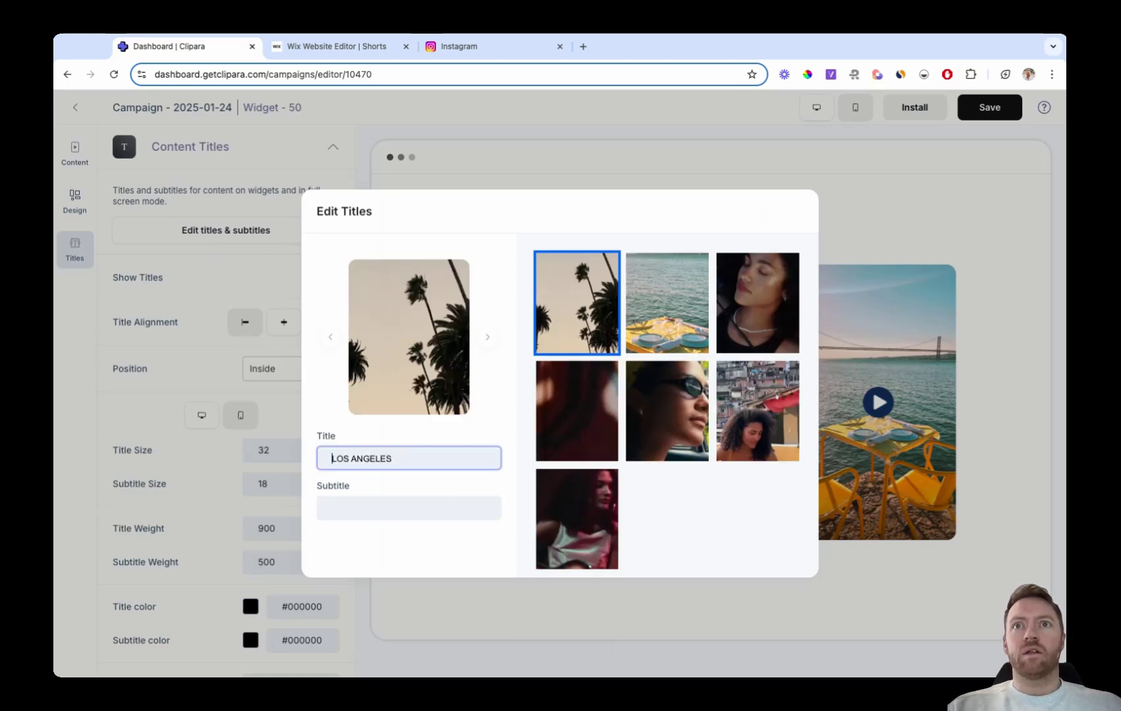
type("PORTUGAL")
key("Return")
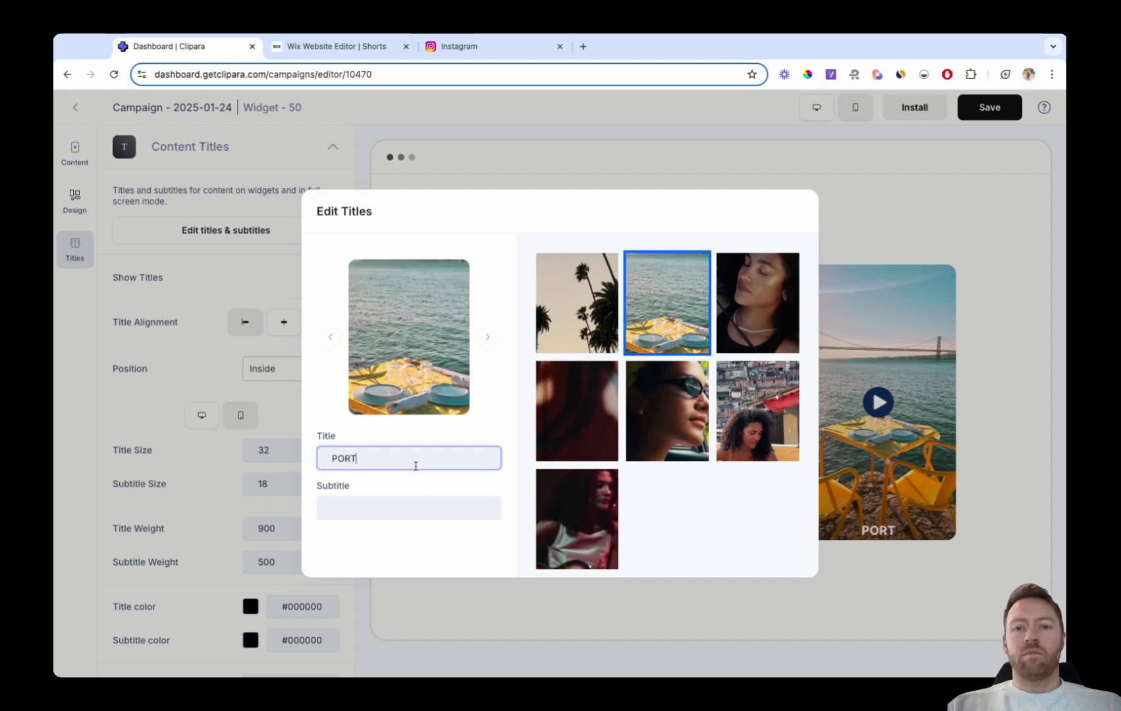
left_click(563, 606)
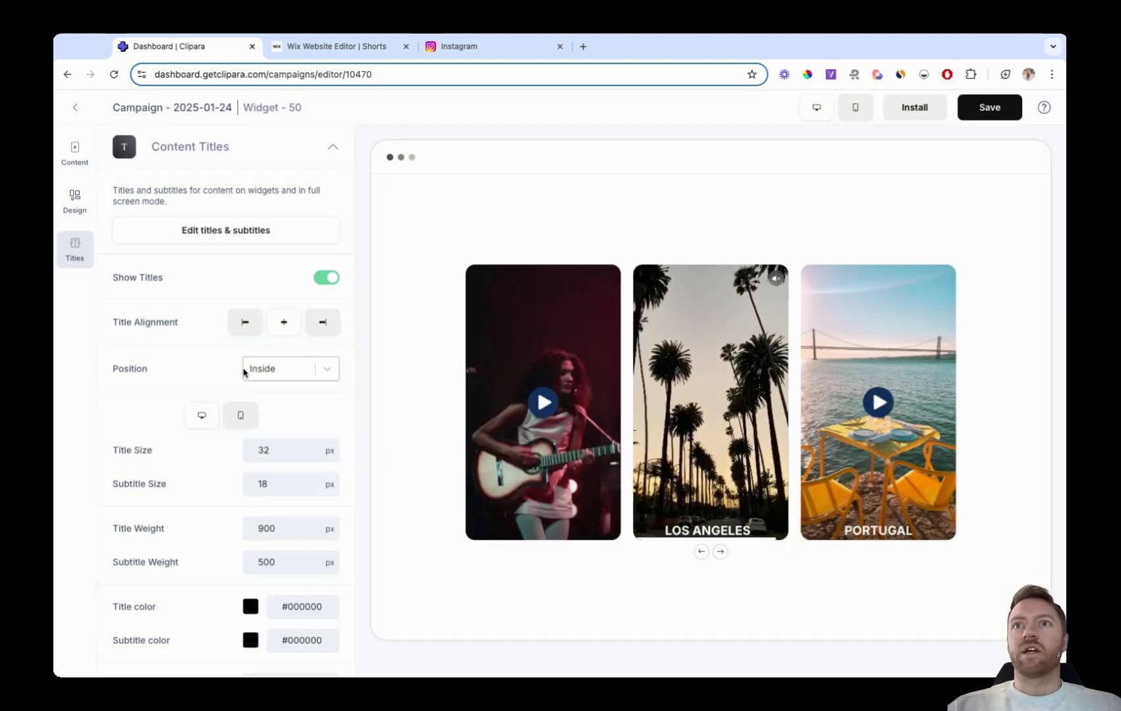
left_click(296, 378)
left_click(285, 424)
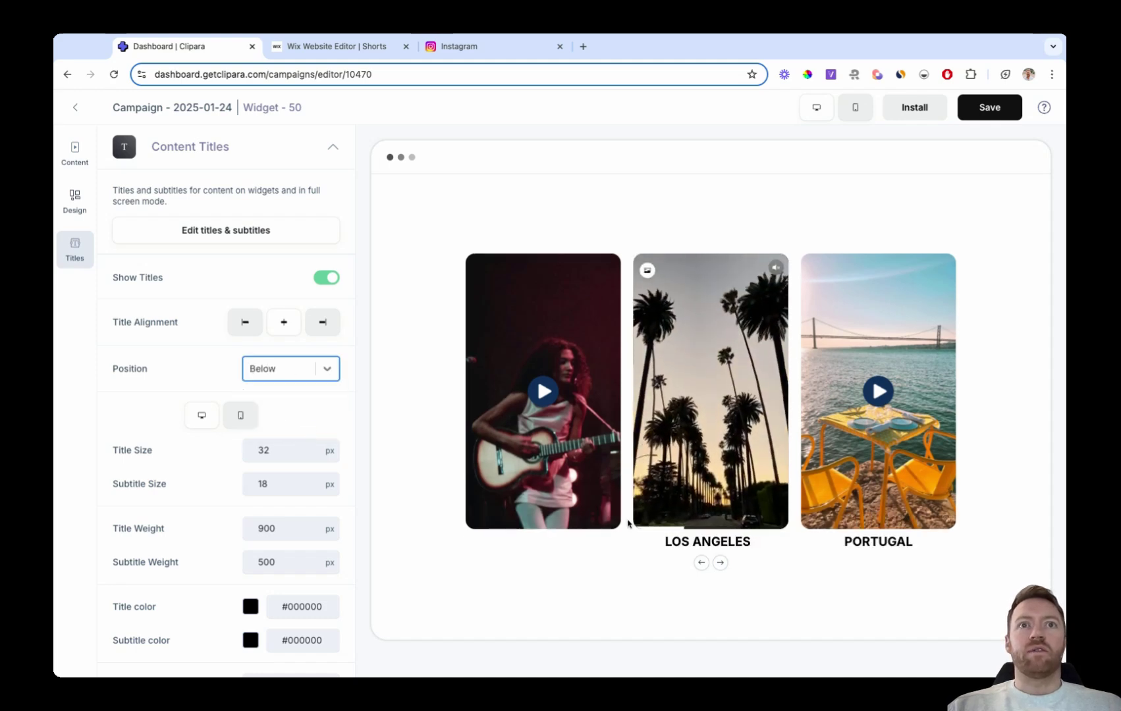
scroll(351, 493, "down", 1)
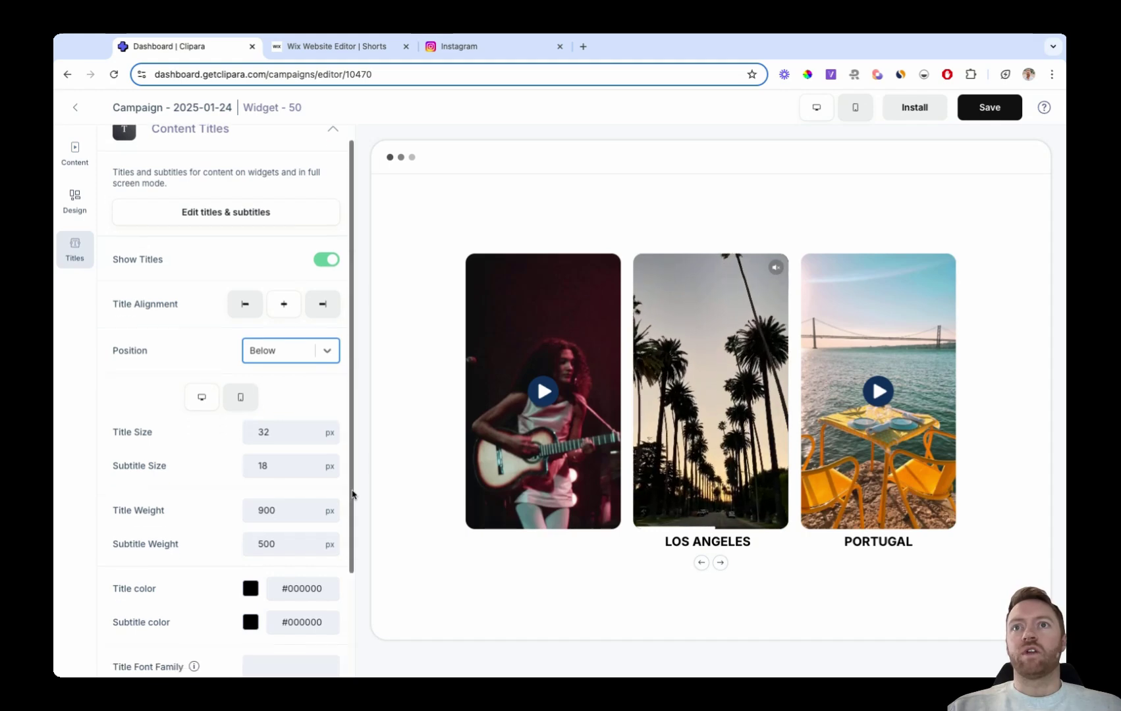
scroll(342, 500, "down", 2)
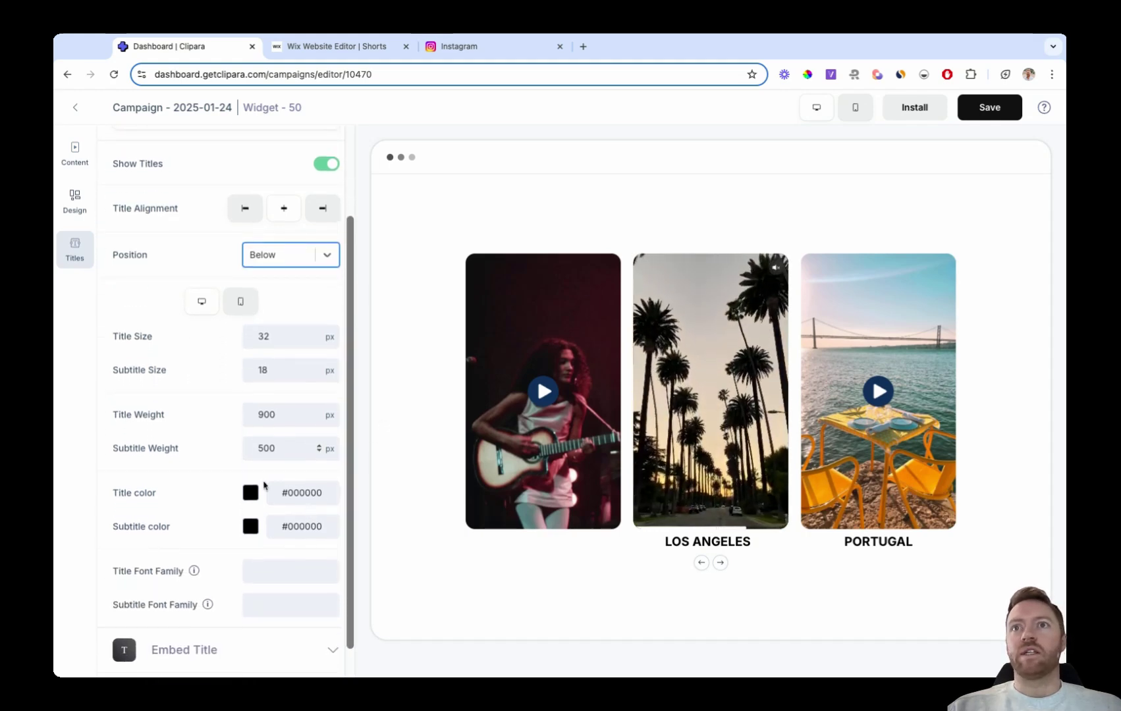
scroll(283, 583, "down", 1)
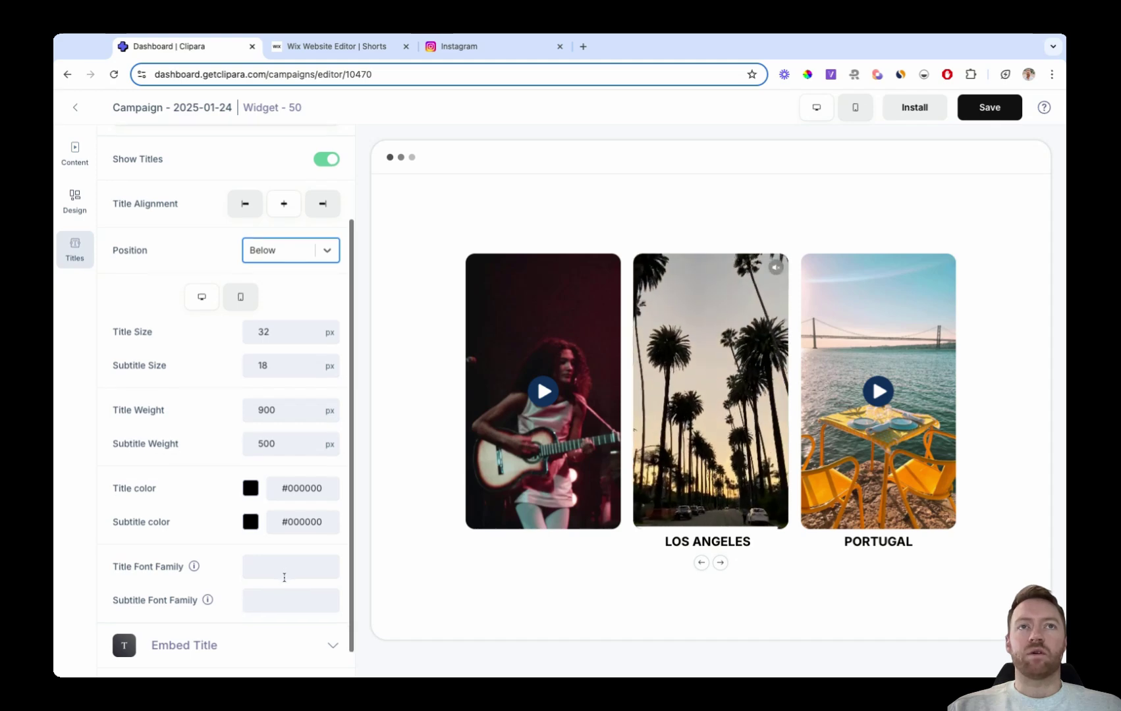
scroll(289, 281, "up", 3)
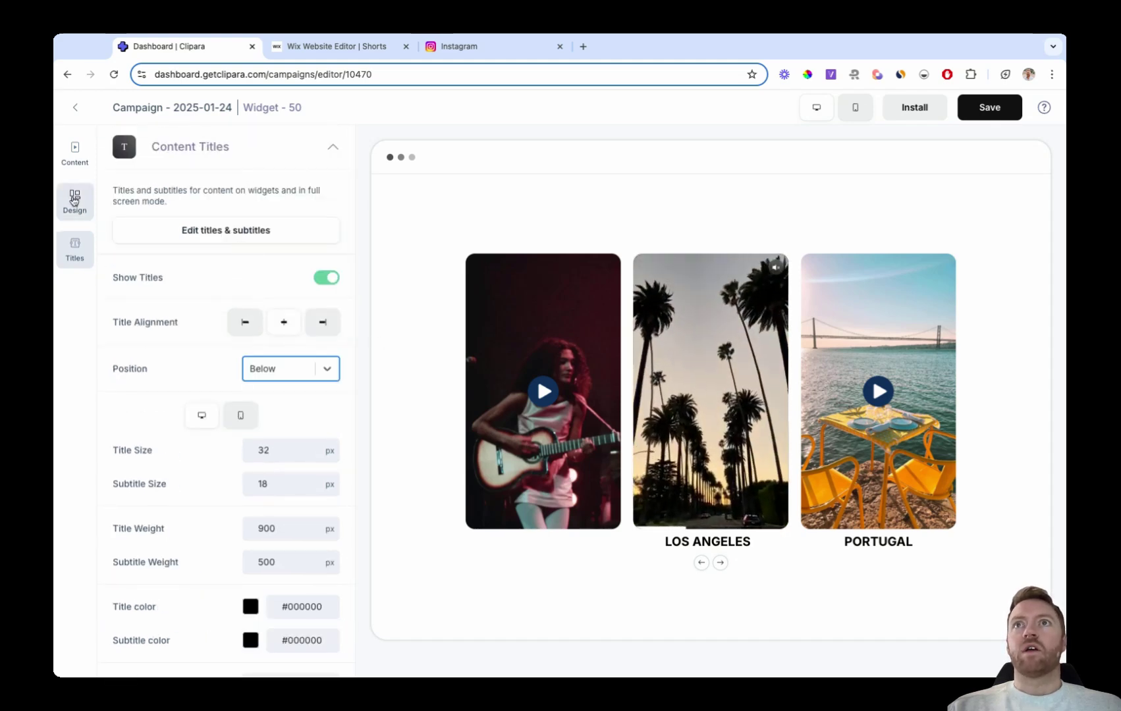
Set Thumbnails in View to 5 under Design > Layout.
left_click(74, 199)
left_click(252, 192)
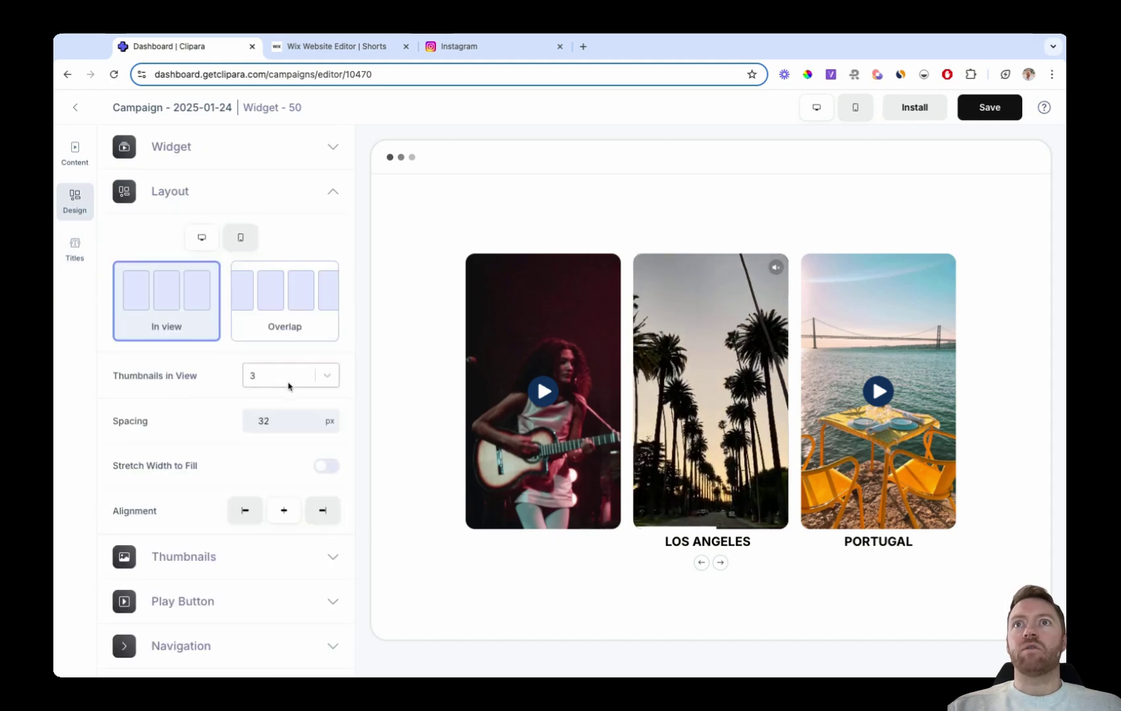
left_click(290, 382)
left_click(285, 428)
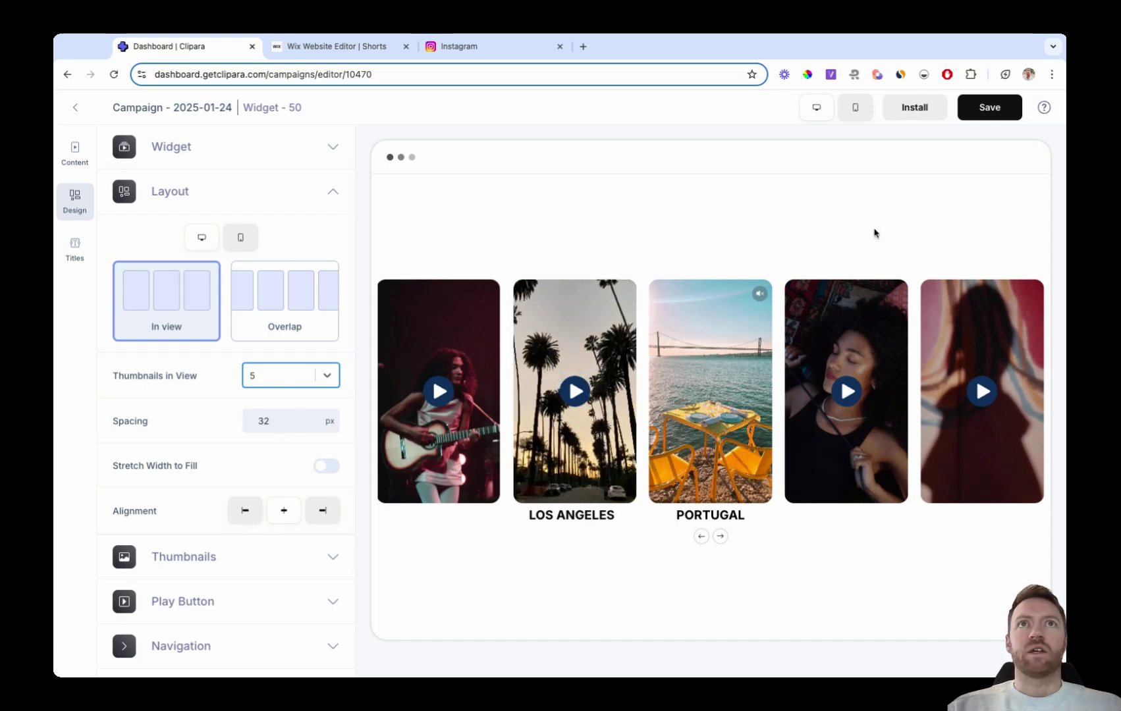
Switch back to the Wix Website Editor browser tab.
left_click(352, 46)
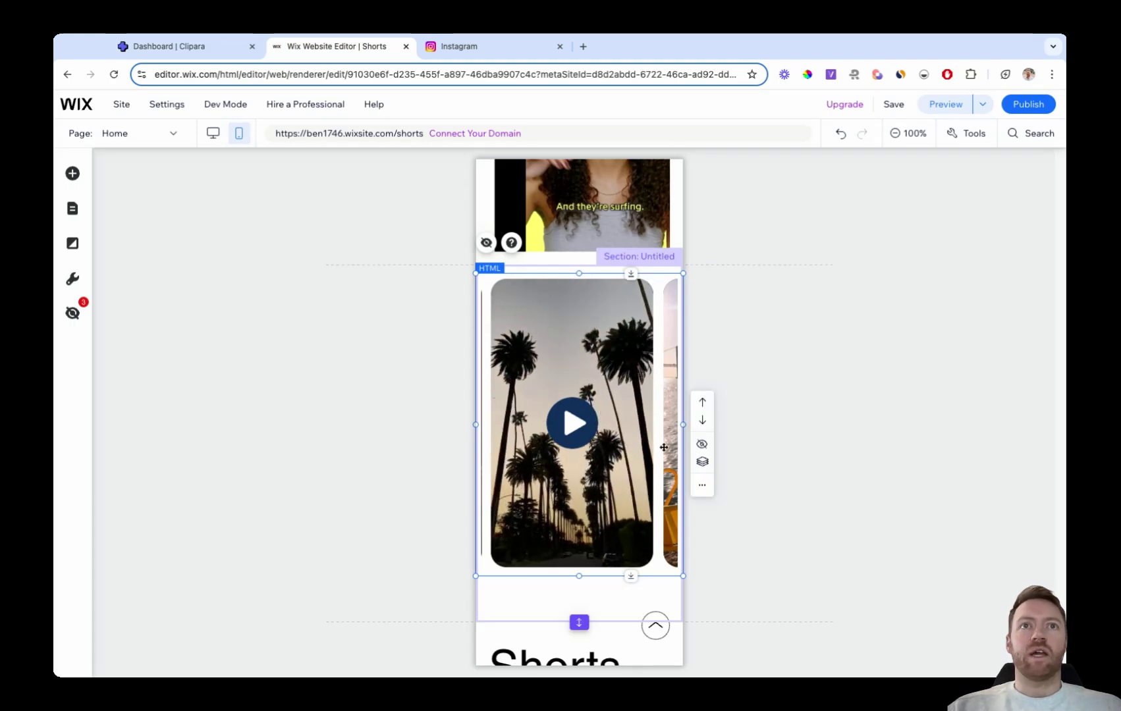